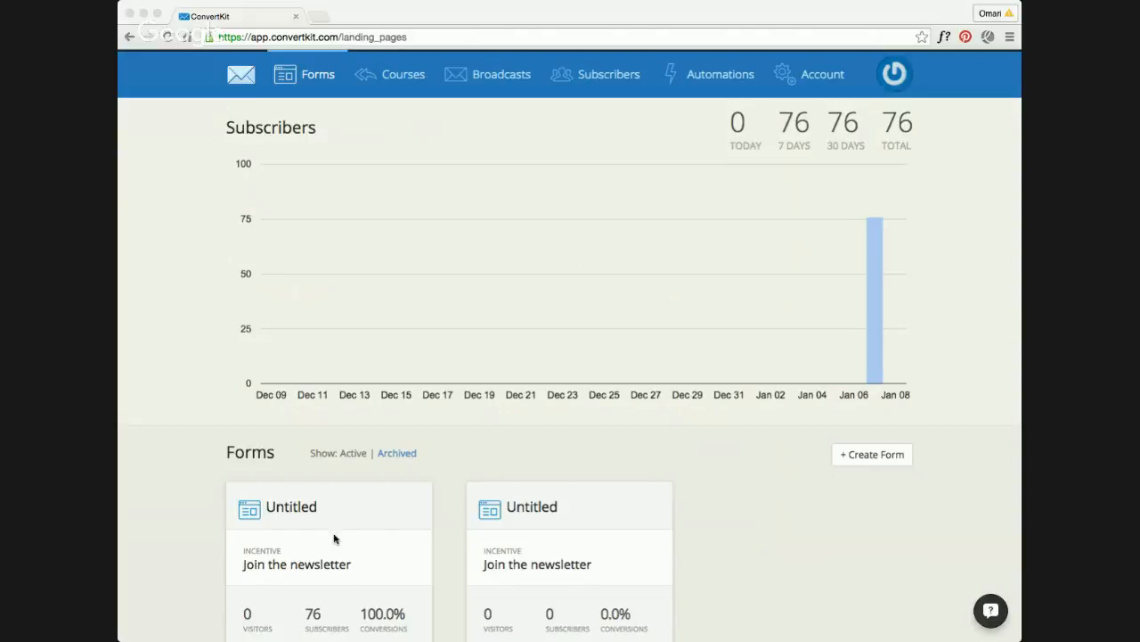
# Step: Open the first Untitled form, the one with 76 subscribers, for editing
pyautogui.click(180, 501)
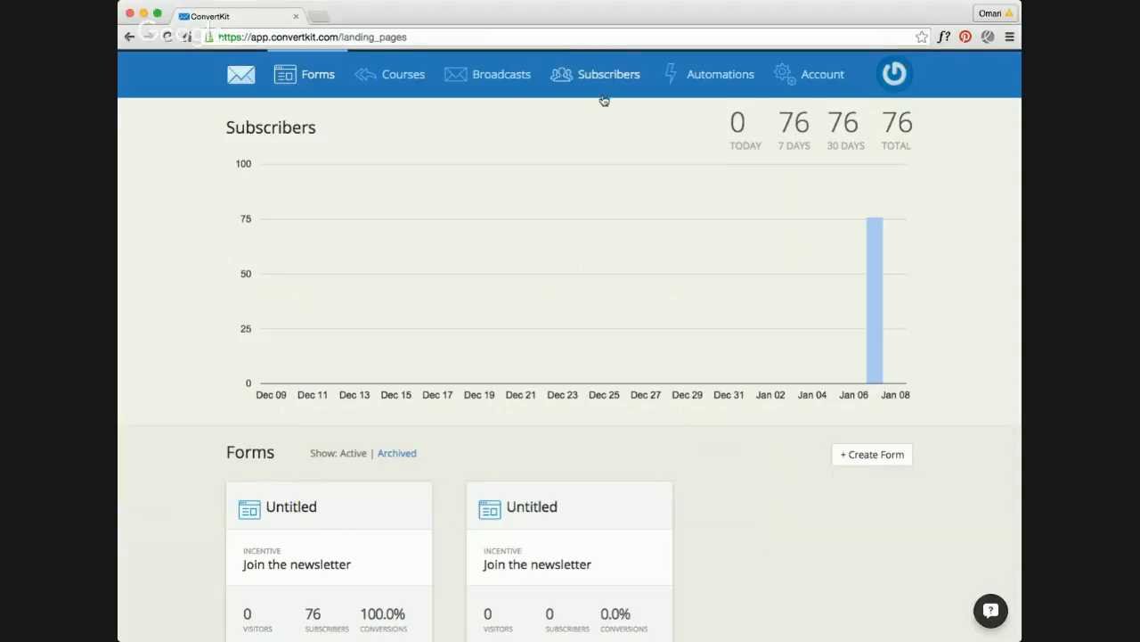
pyautogui.scroll(-1, 647, 293)
pyautogui.scroll(-3, 647, 293)
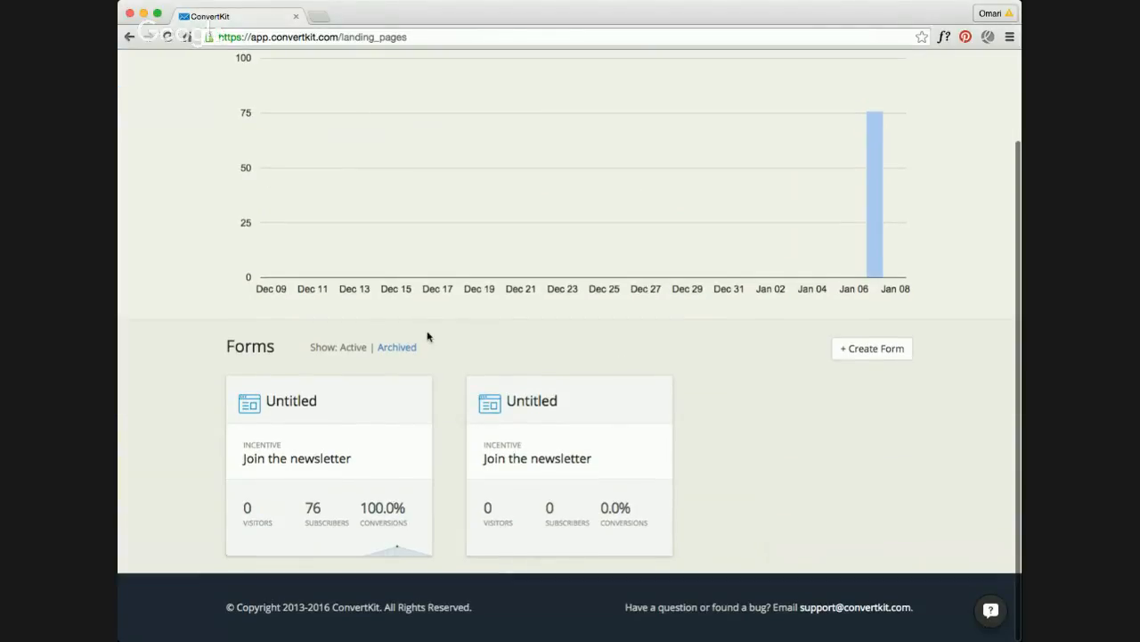
pyautogui.scroll(3, 345, 334)
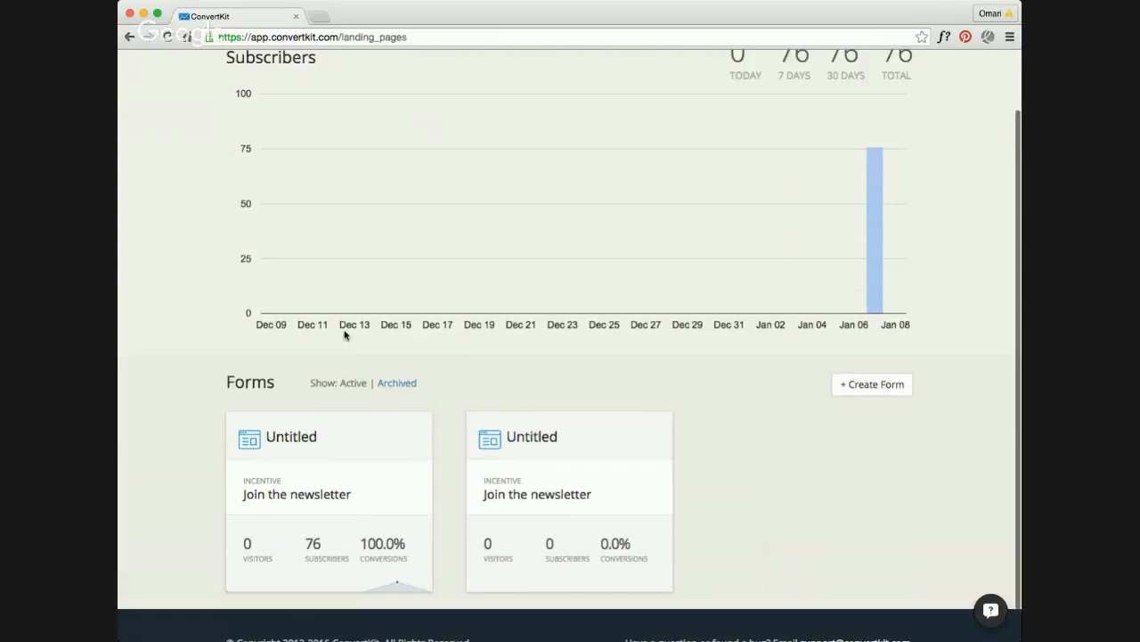
pyautogui.scroll(-3, 345, 335)
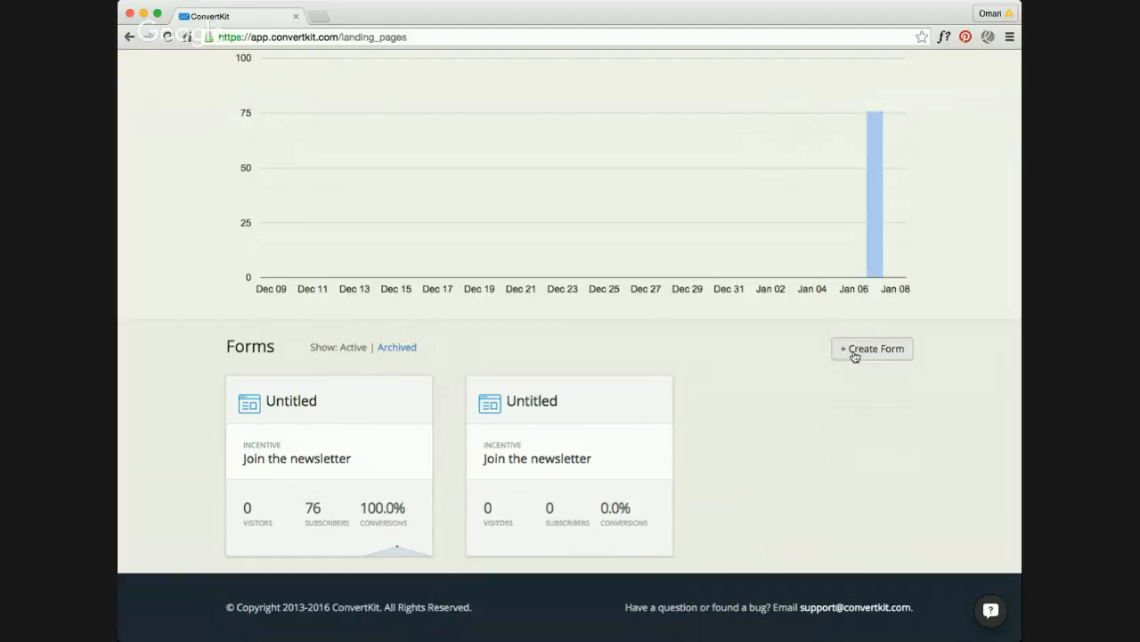
pyautogui.click(370, 404)
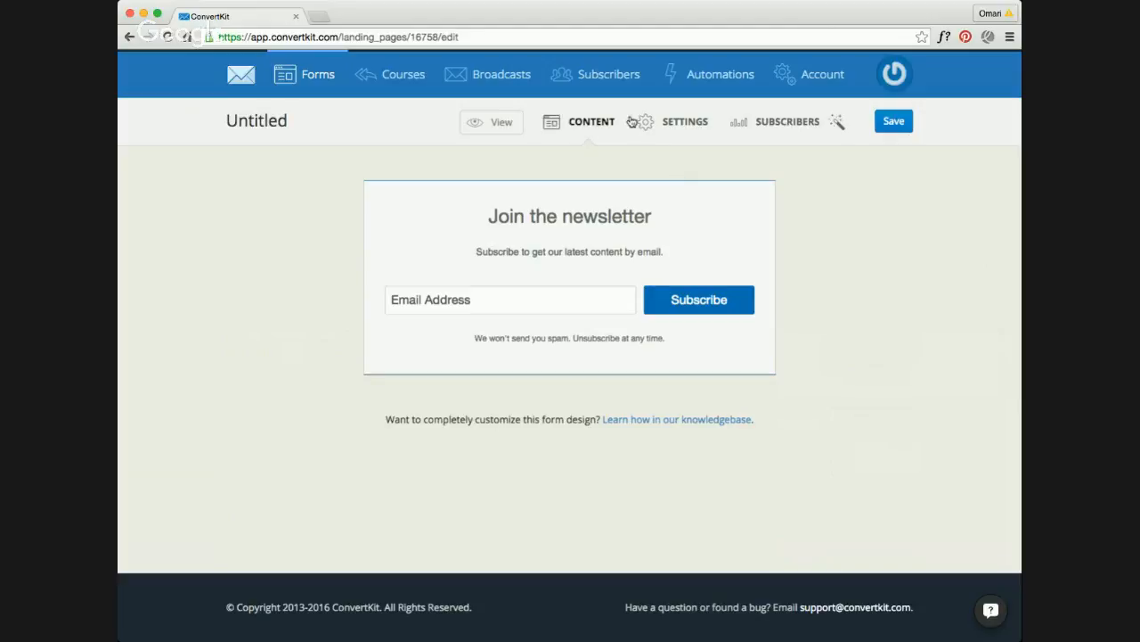
# Step: Look through the list of confirmed subscribers, and return to the form's content editor
pyautogui.click(595, 76)
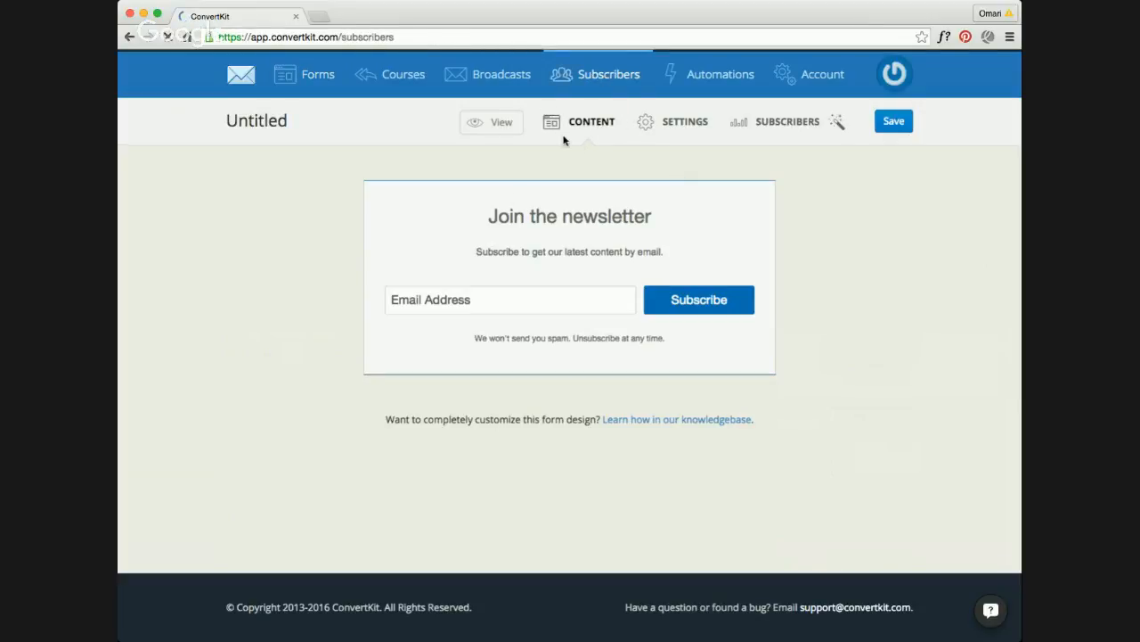
pyautogui.scroll(-3, 426, 219)
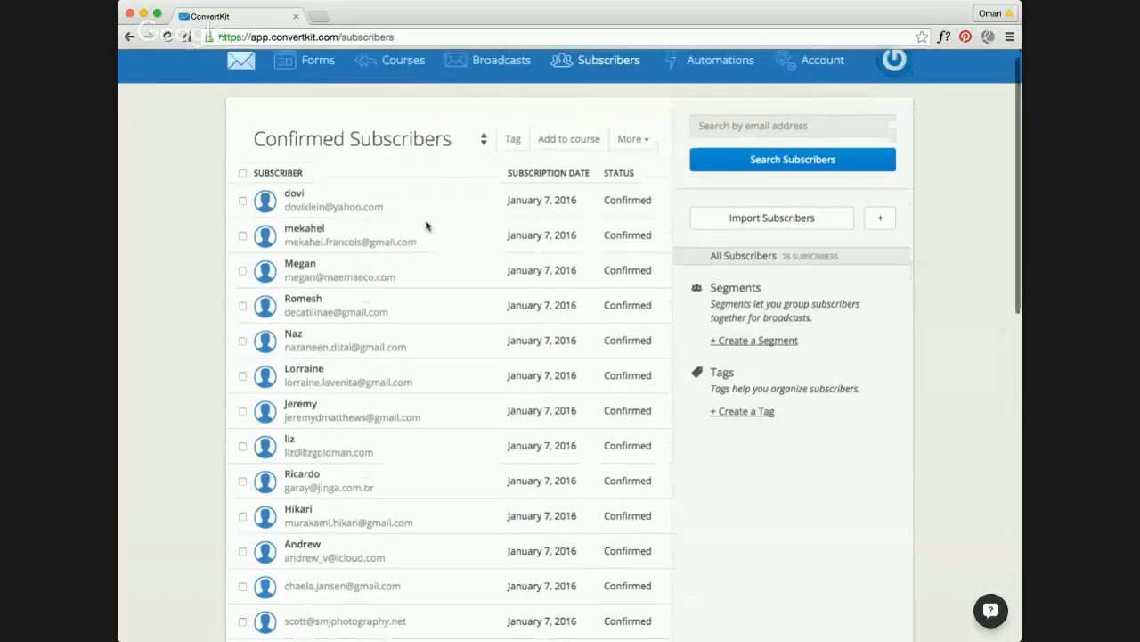
pyautogui.scroll(3, 331, 94)
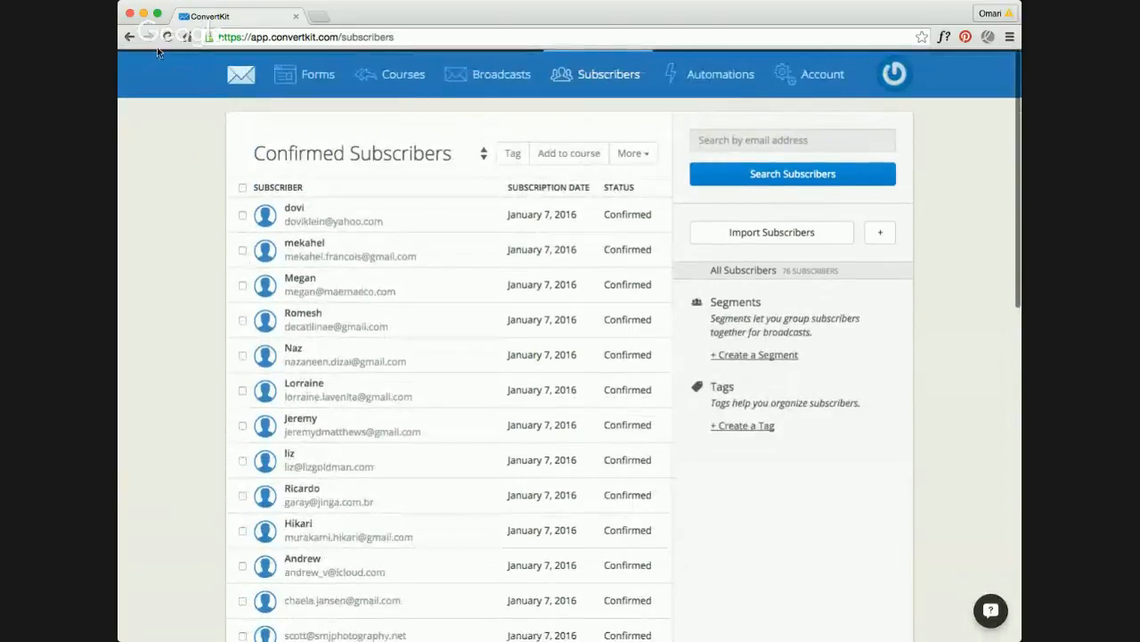
pyautogui.click(129, 37)
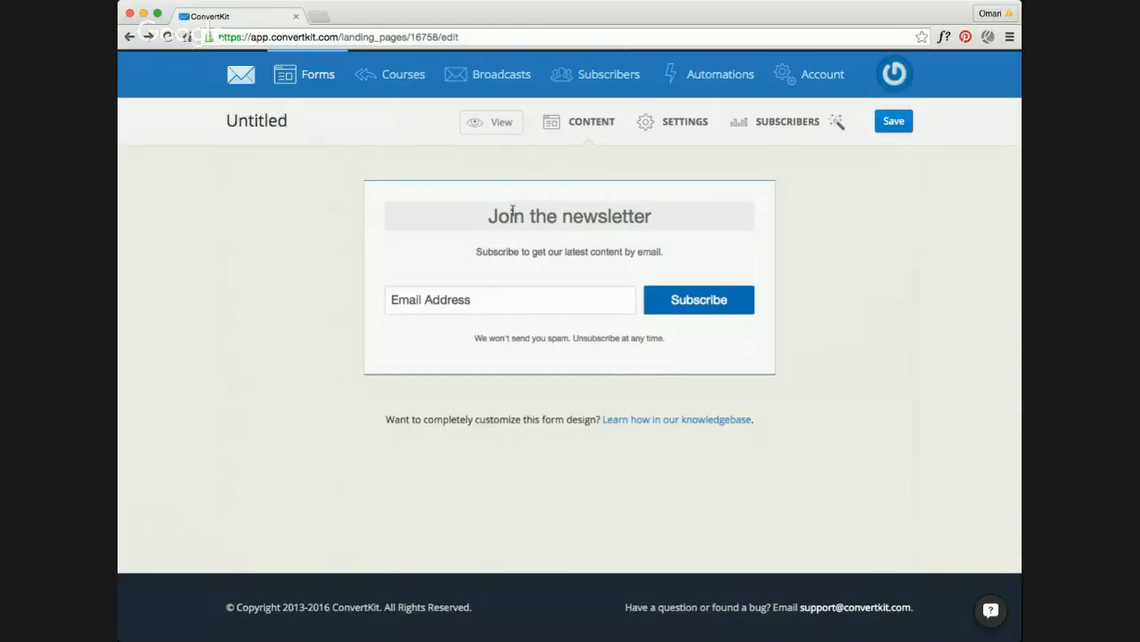
# Step: Replace the form's headline "Join the newsletter" with "The death of the newsletter"
pyautogui.moveTo(677, 216); pyautogui.dragTo(356, 214)
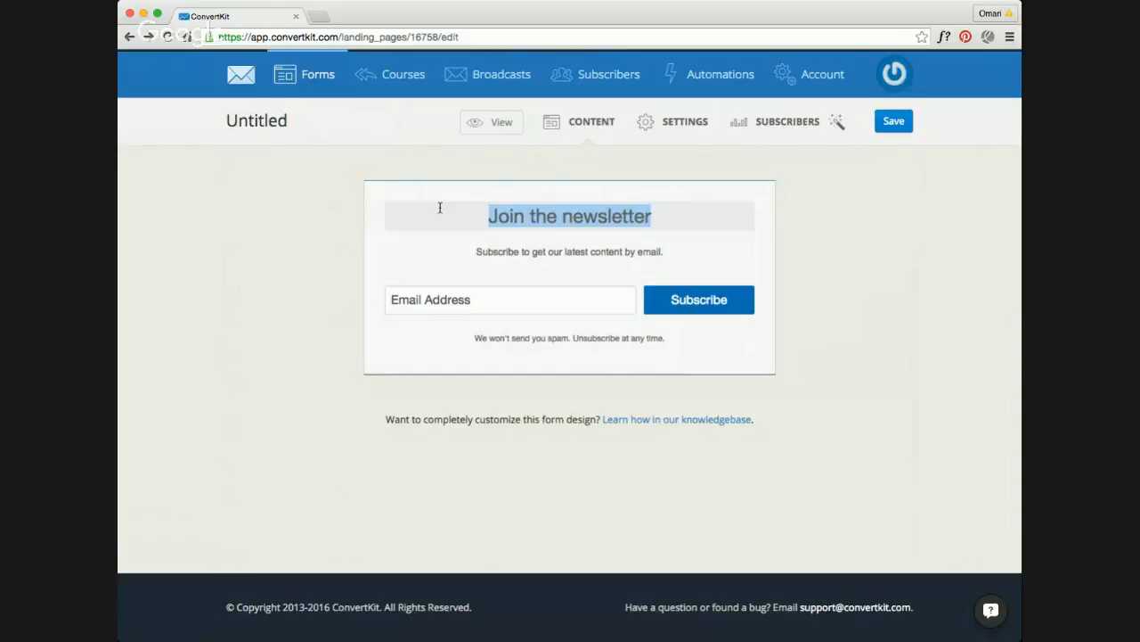
pyautogui.write('The only')
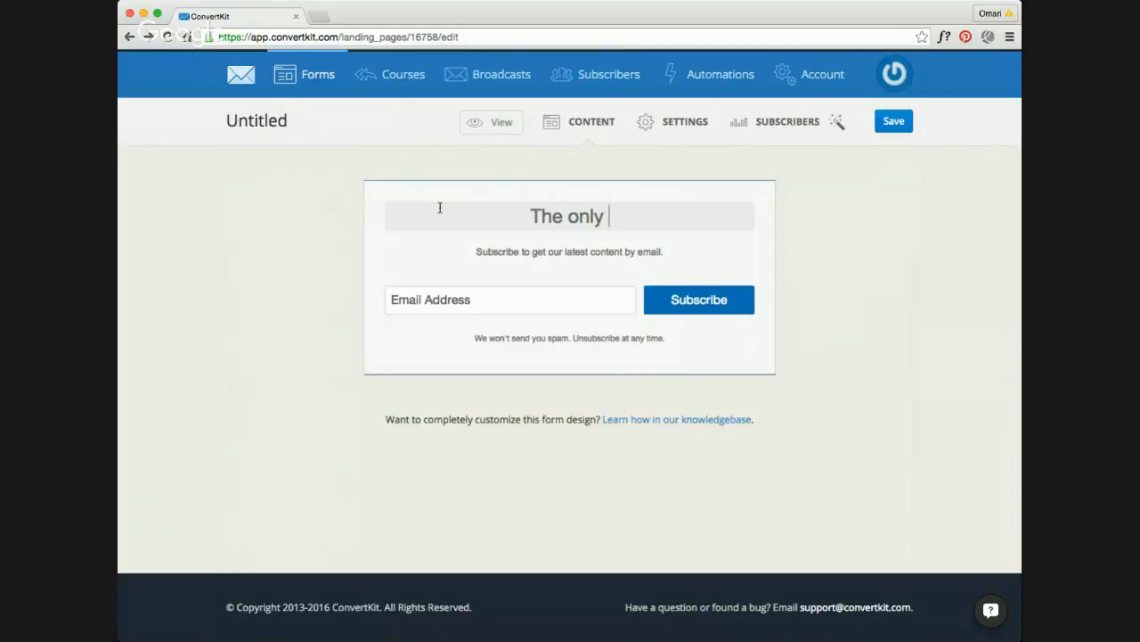
pyautogui.press('BackSpace')
pyautogui.press('BackSpace')
pyautogui.press('BackSpace')
pyautogui.press('BackSpace')
pyautogui.press('BackSpace')
pyautogui.press('BackSpace')
pyautogui.press('BackSpace')
pyautogui.press('BackSpace')
pyautogui.press('BackSpace')
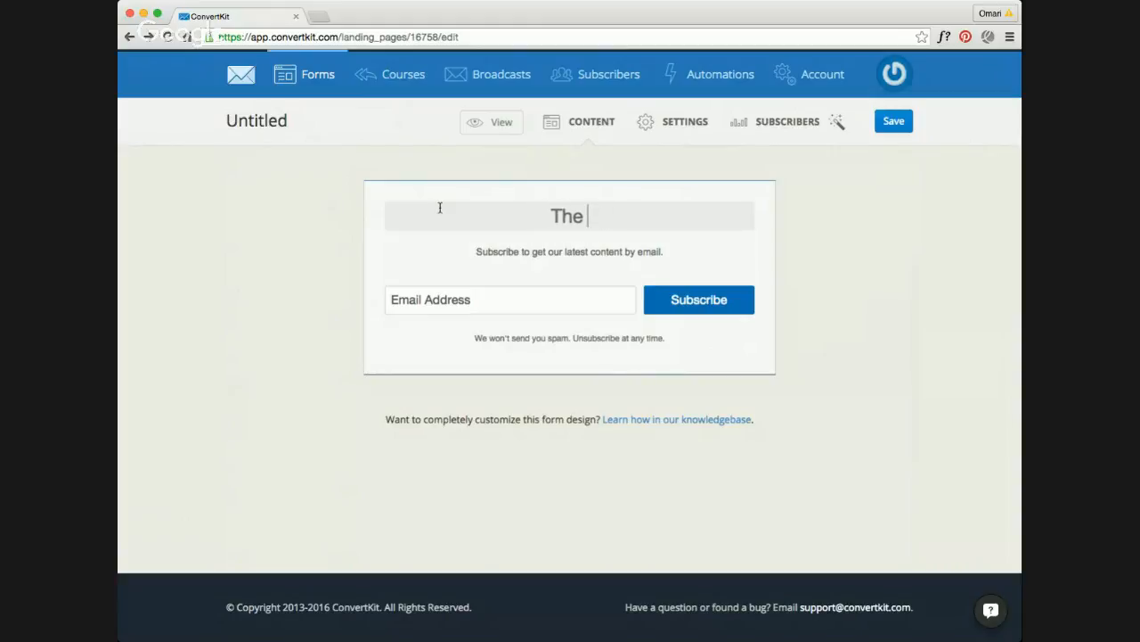
pyautogui.write('The death of the')
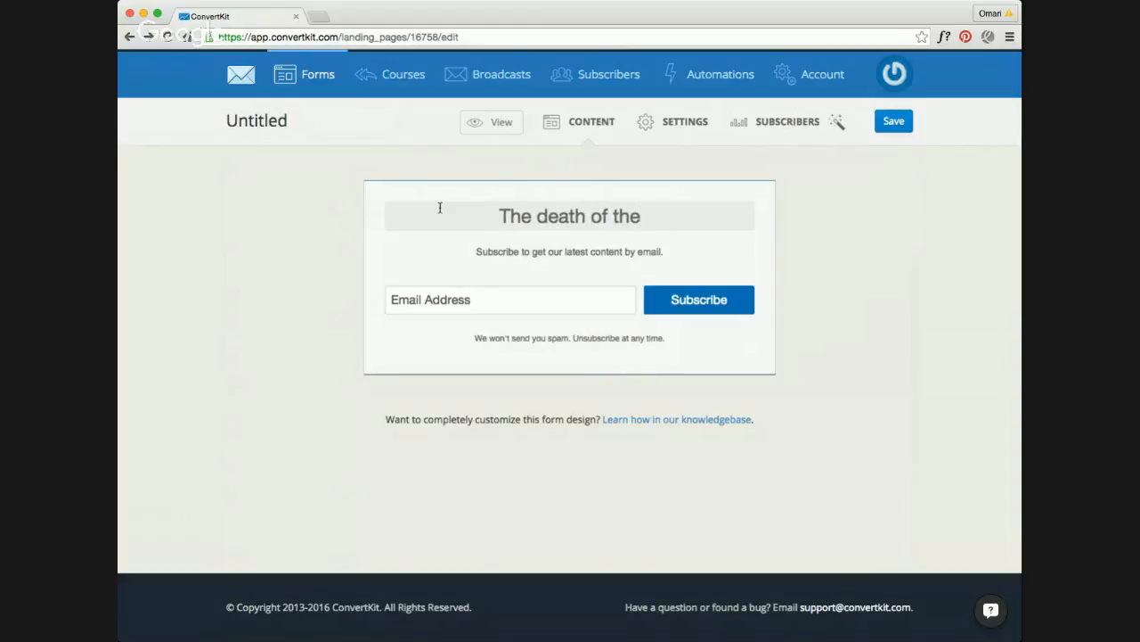
pyautogui.write(' new')
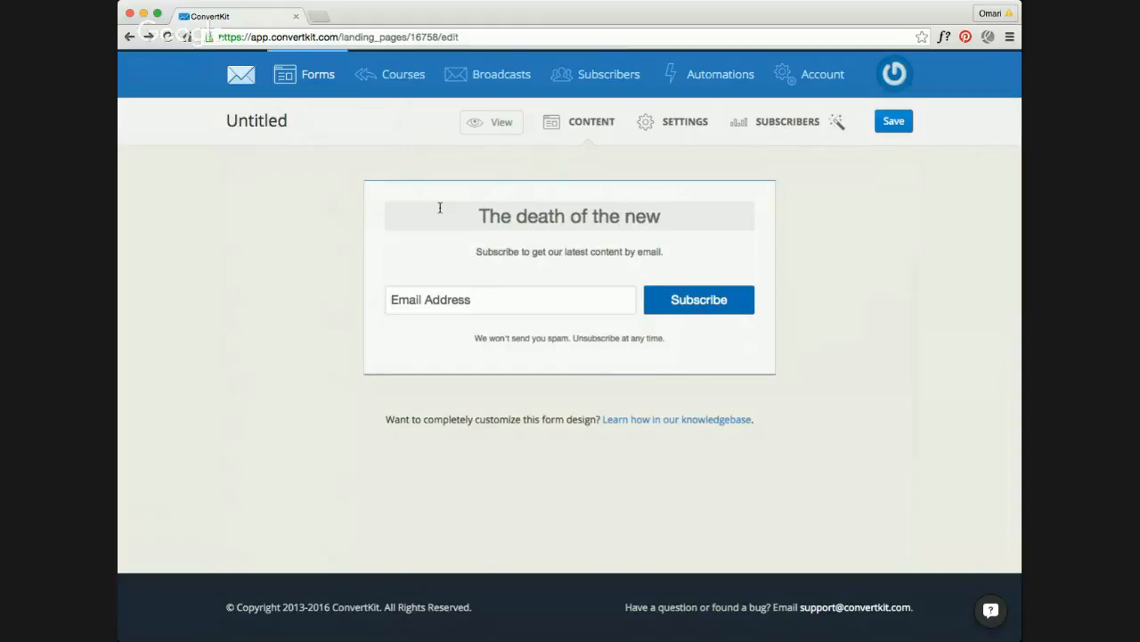
pyautogui.write('sletter')
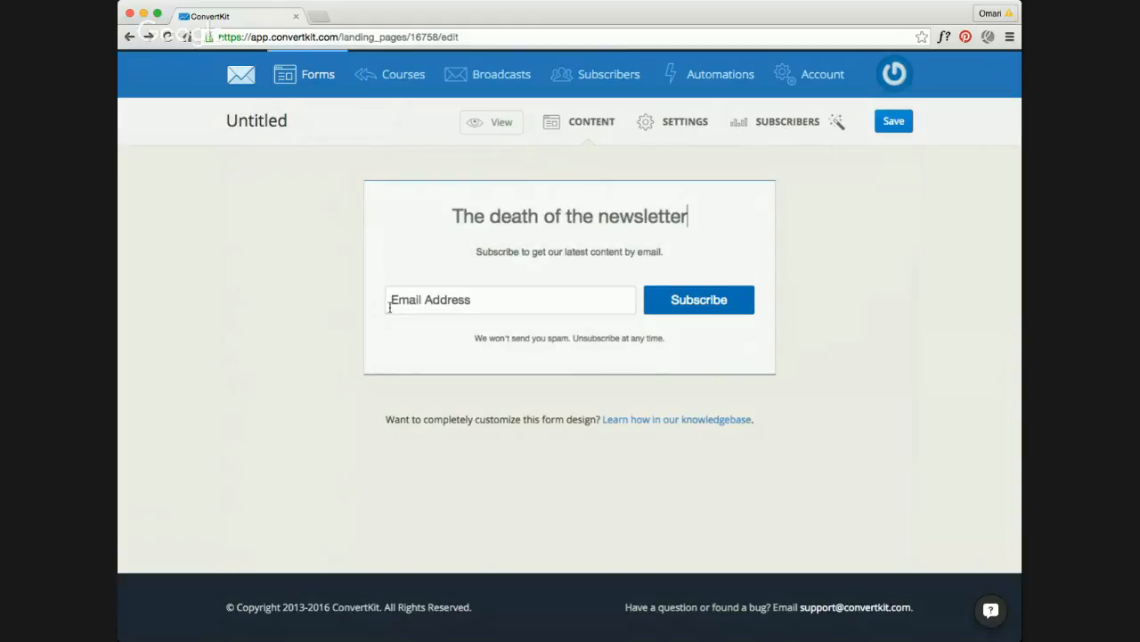
pyautogui.click(545, 261)
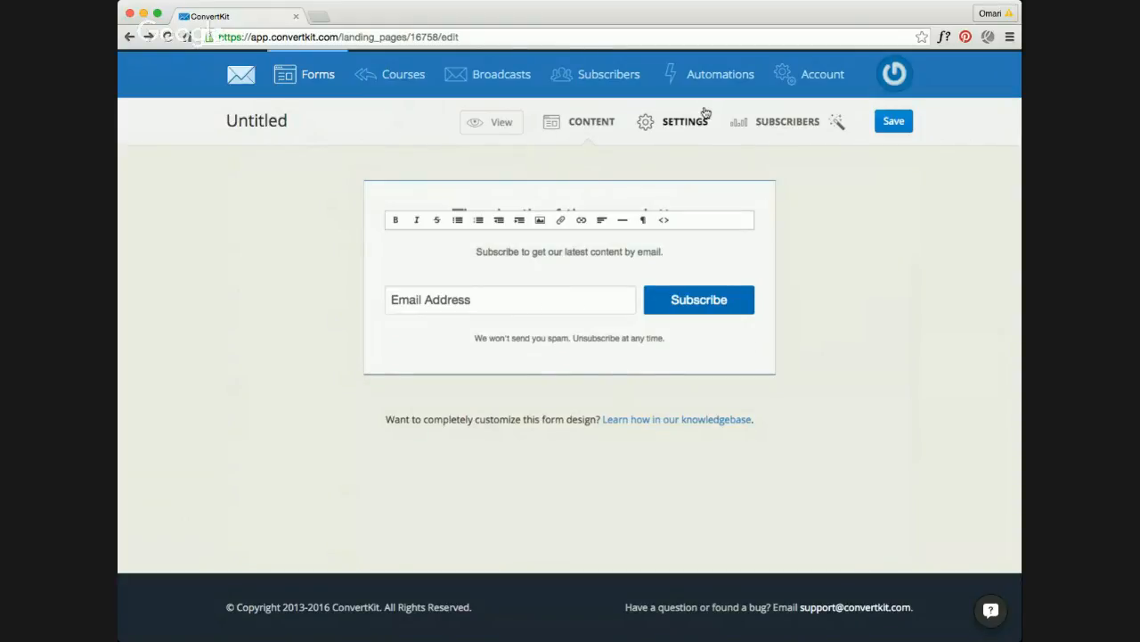
# Step: Review the form's main settings, embed code and style options
pyautogui.click(664, 129)
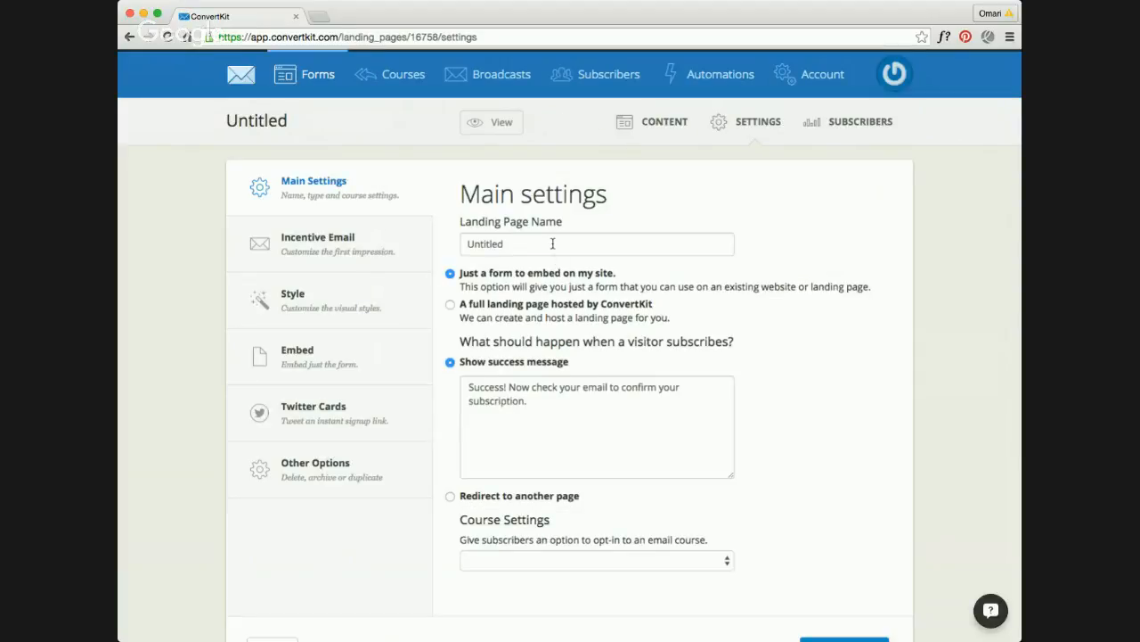
pyautogui.scroll(-2, 553, 242)
pyautogui.scroll(-3, 553, 243)
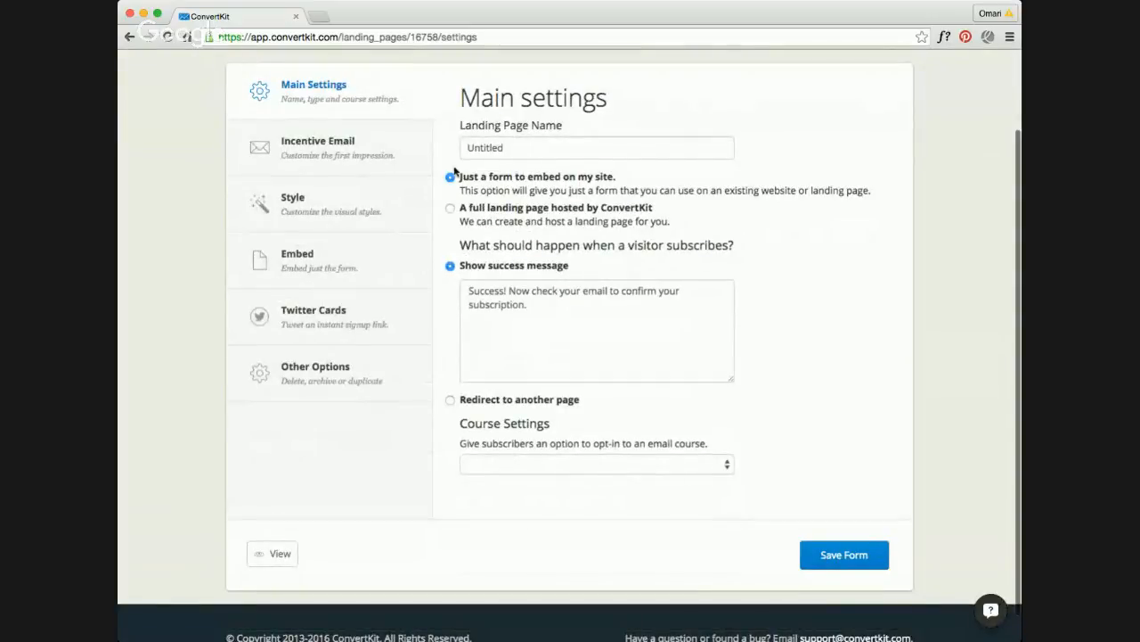
pyautogui.click(366, 260)
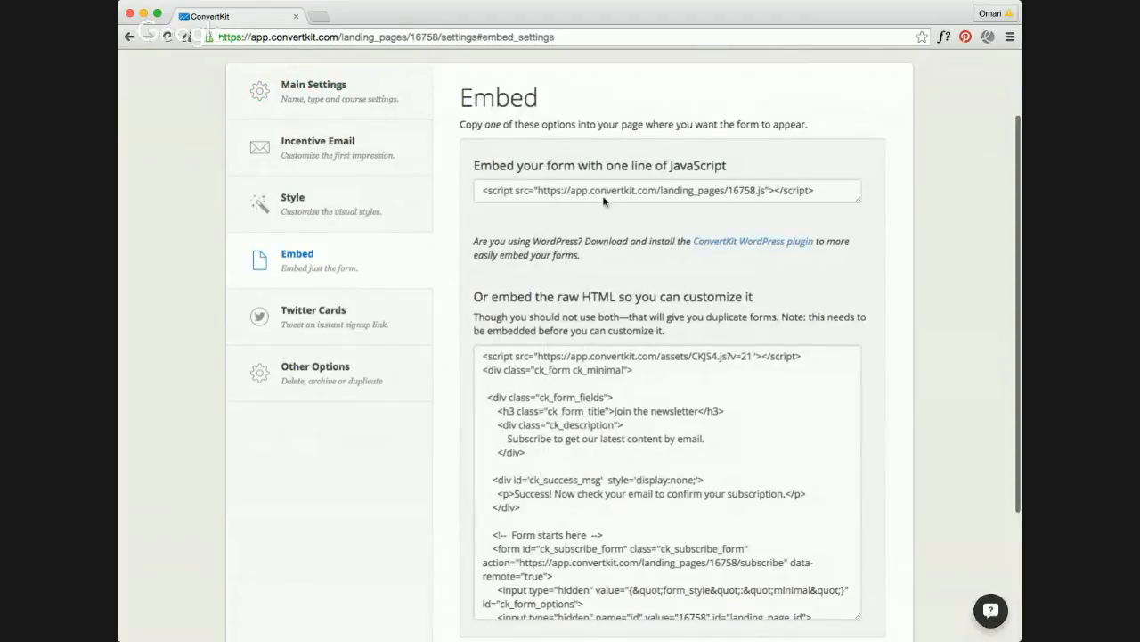
pyautogui.click(350, 199)
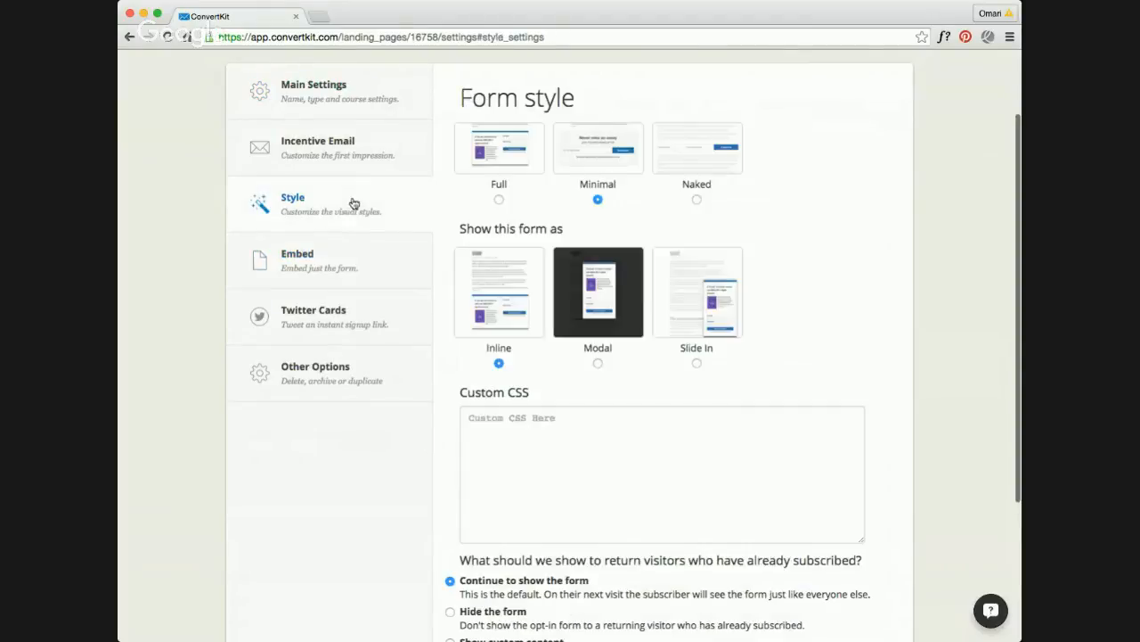
# Step: Examine the form's incentive email settings, including the subject, message, signup incentive and special options
pyautogui.click(354, 161)
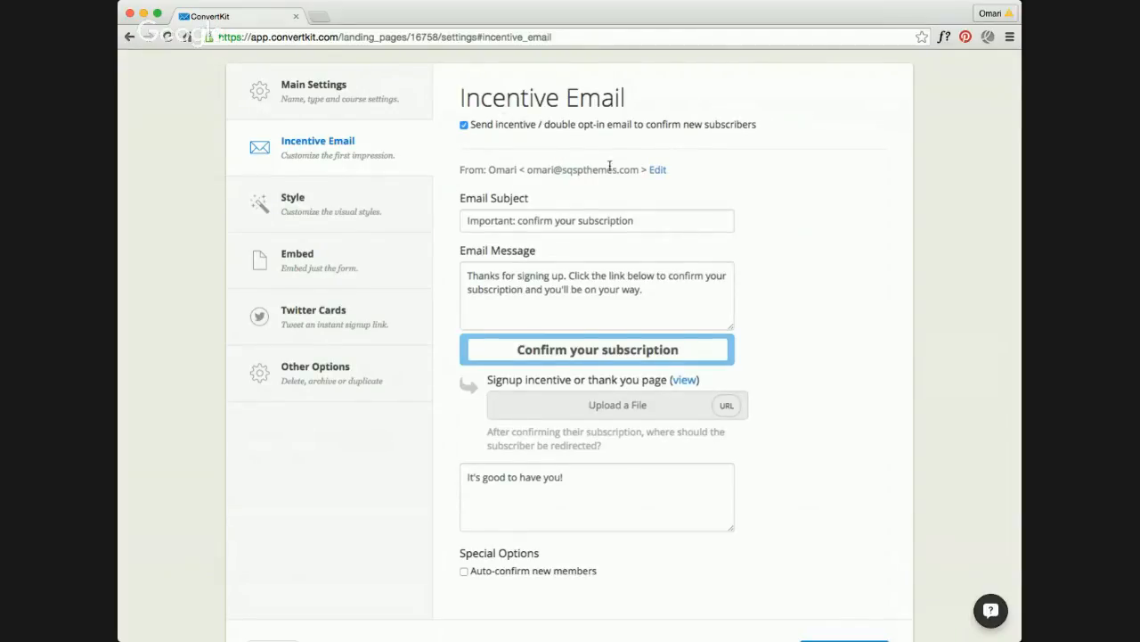
pyautogui.scroll(-2, 611, 168)
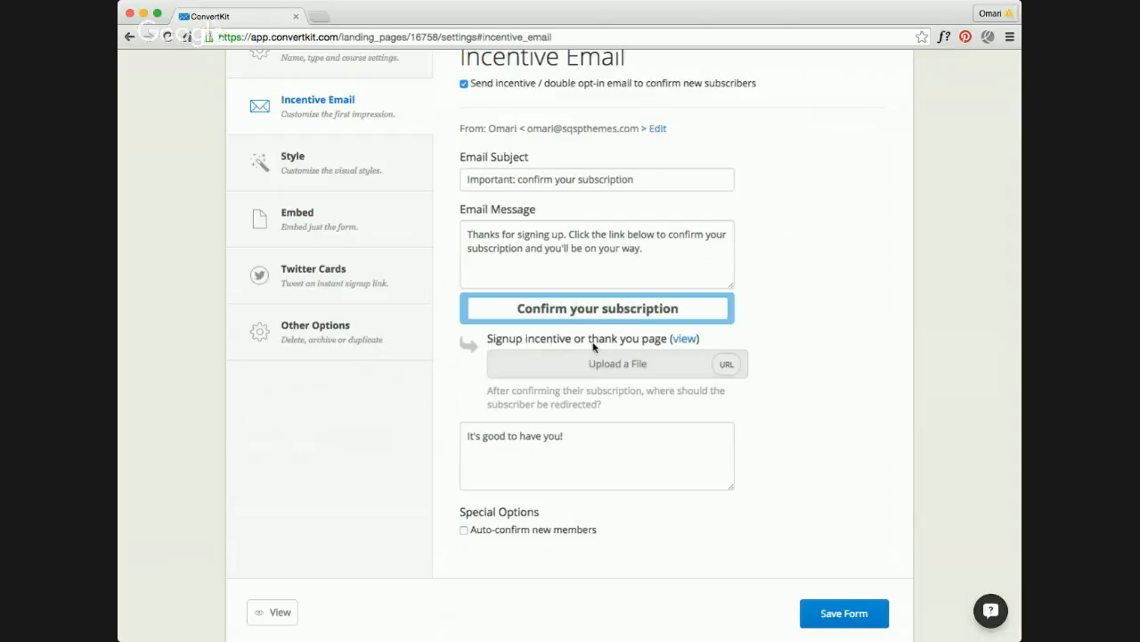
pyautogui.scroll(2, 615, 360)
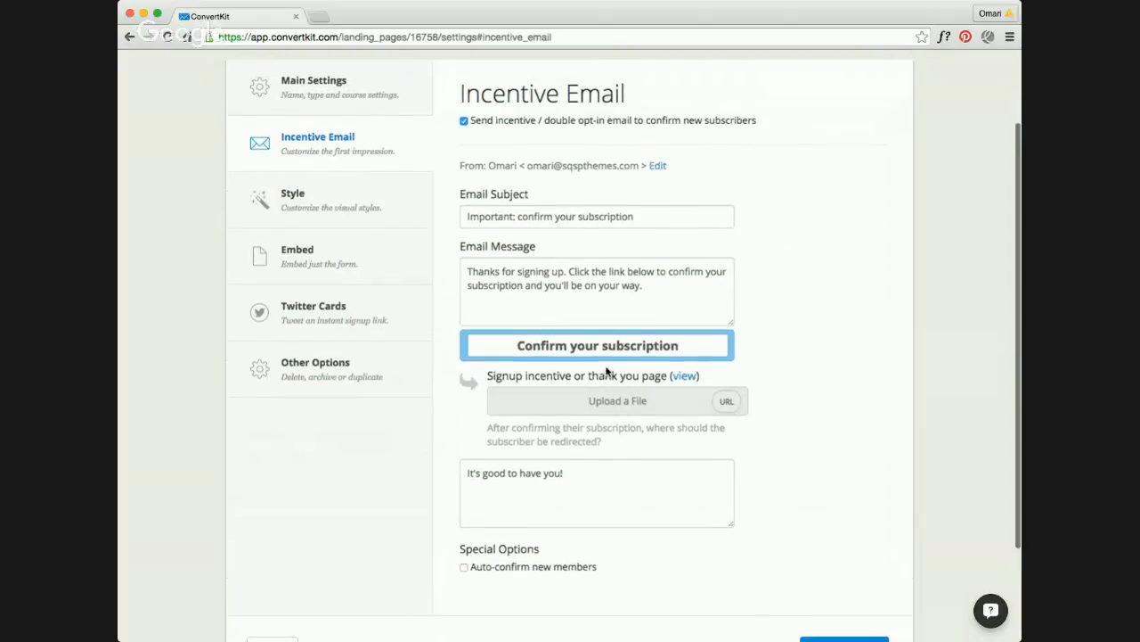
pyautogui.scroll(1, 606, 370)
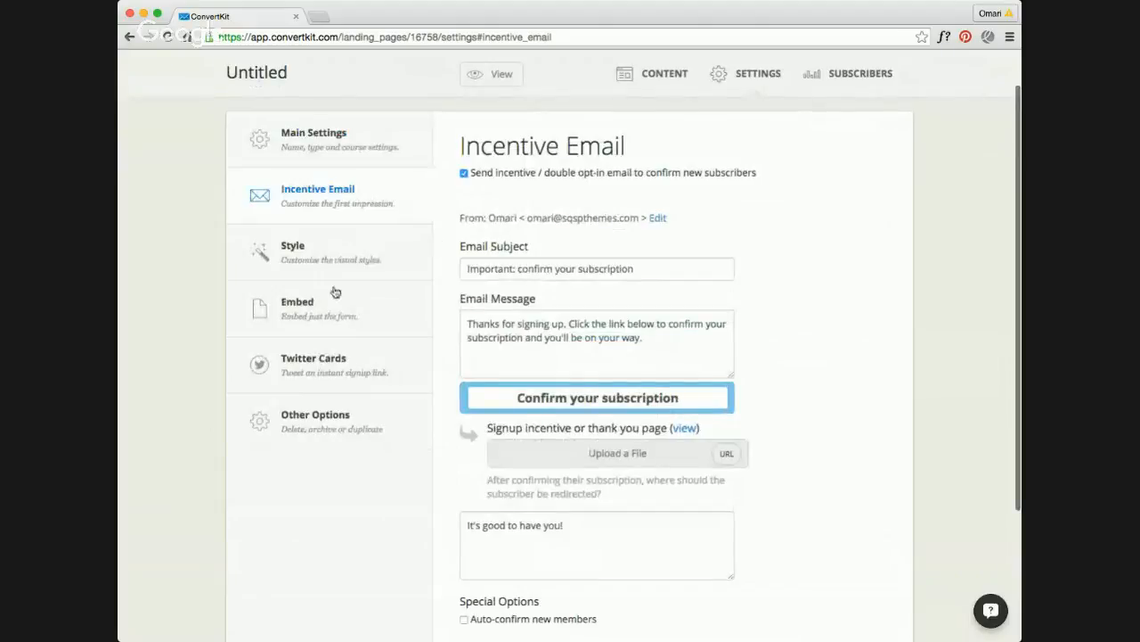
# Step: Set the form to be shown as a modal in its style settings and review the display options
pyautogui.click(334, 259)
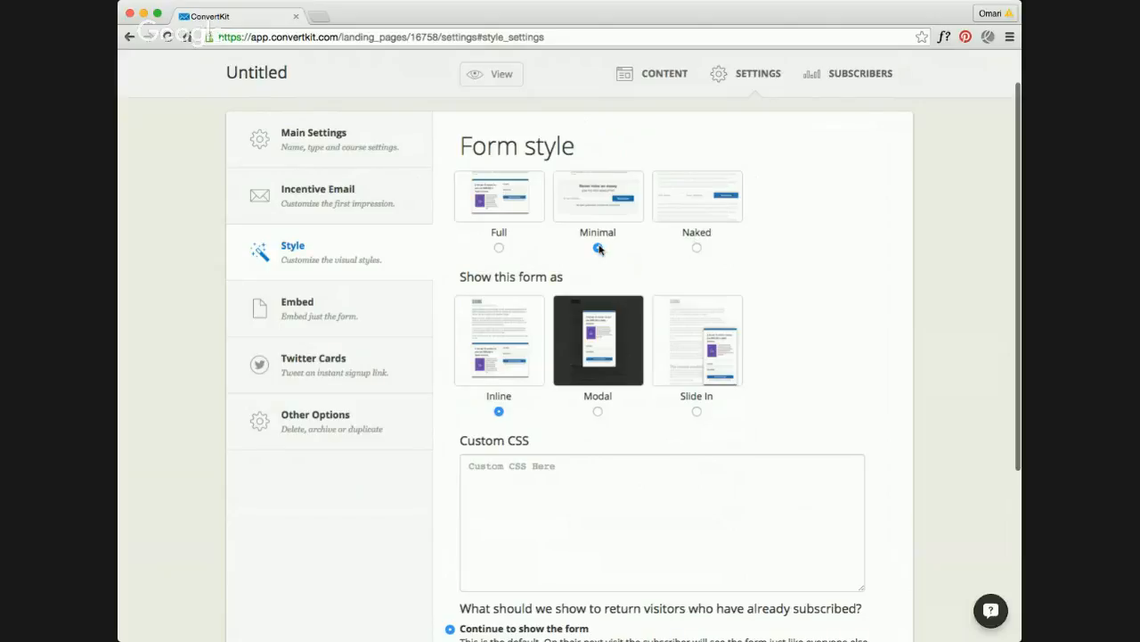
pyautogui.click(598, 407)
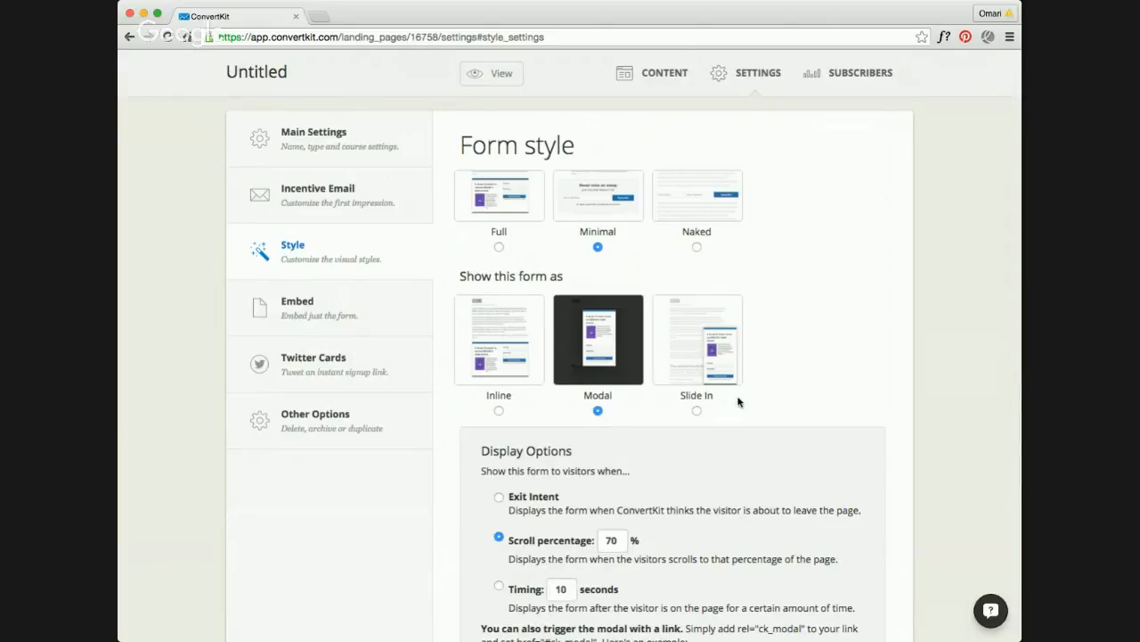
pyautogui.scroll(-5, 738, 401)
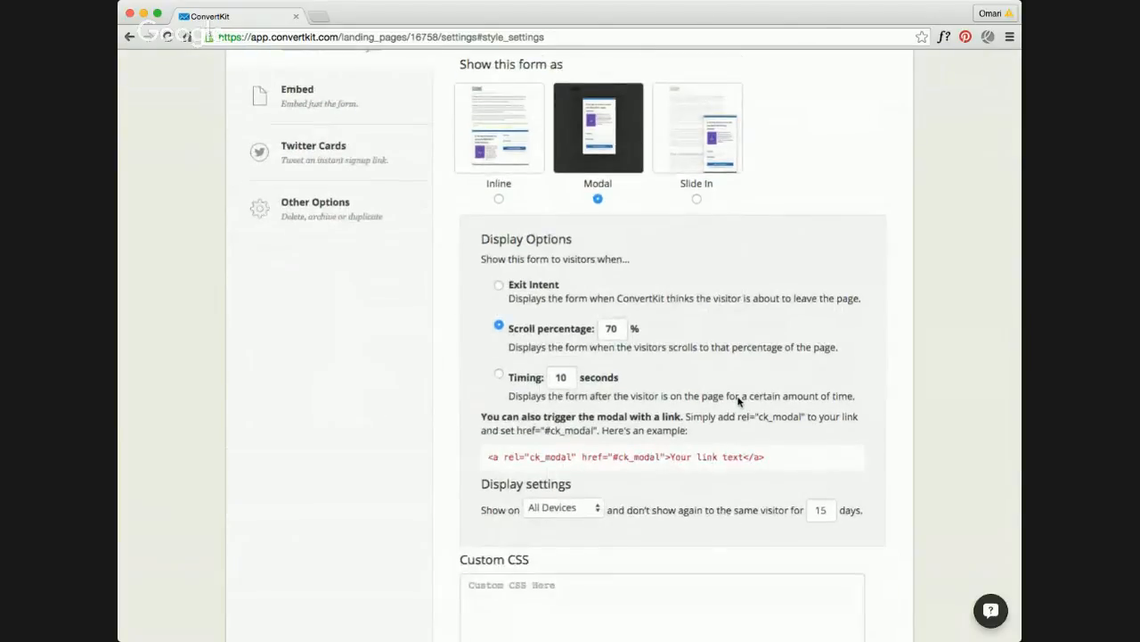
pyautogui.scroll(-1, 737, 401)
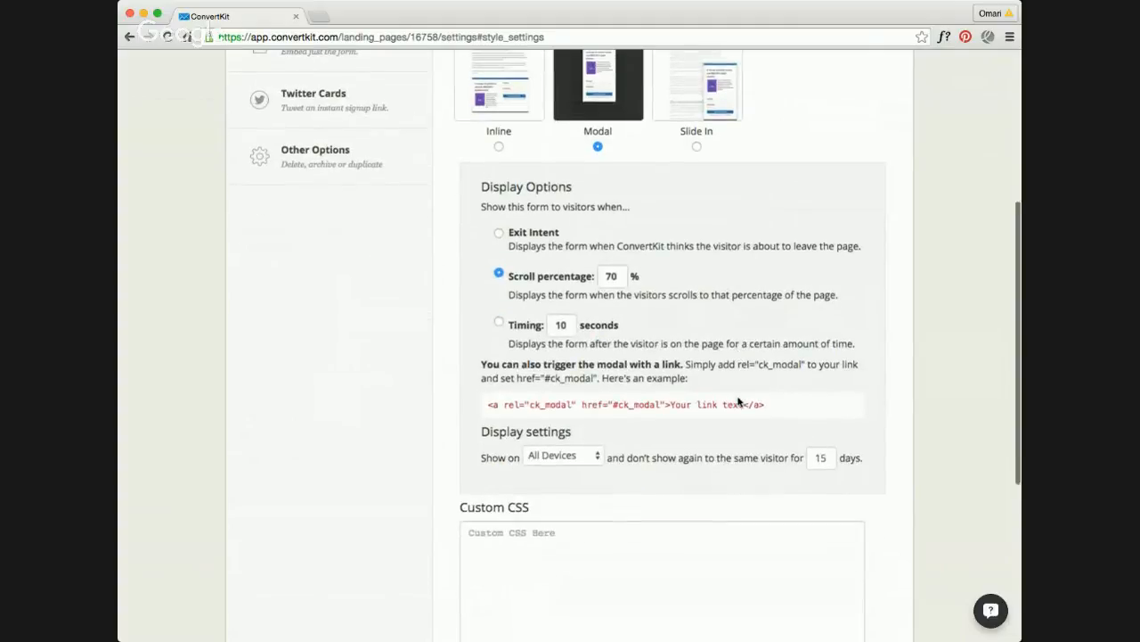
pyautogui.scroll(-4, 737, 401)
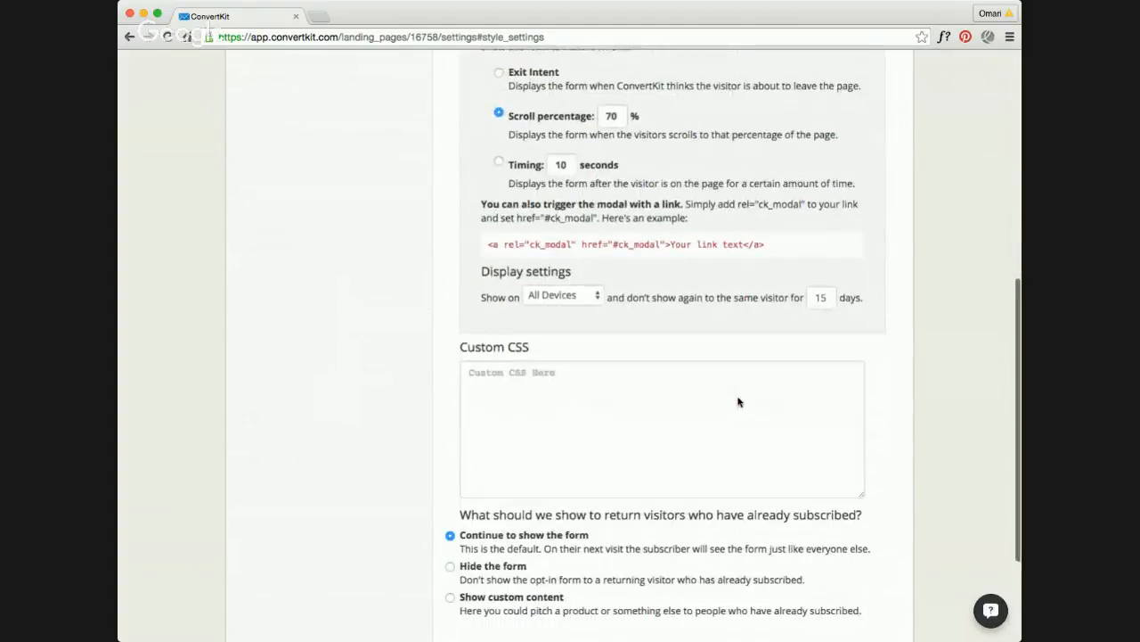
pyautogui.scroll(3, 738, 397)
pyautogui.scroll(5, 738, 399)
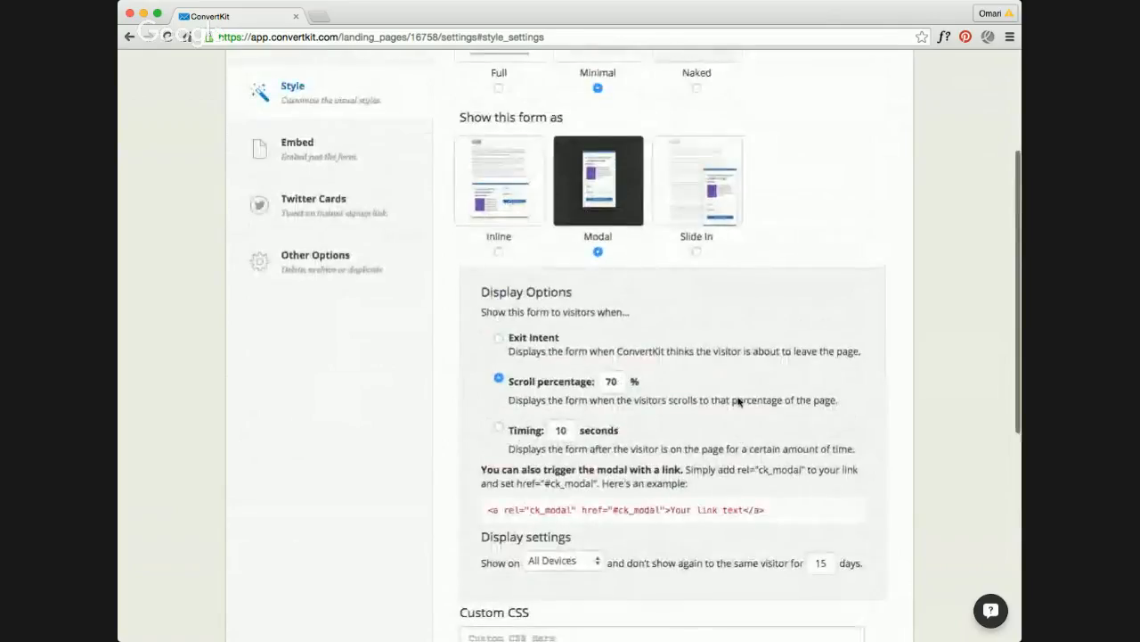
pyautogui.scroll(2, 738, 401)
pyautogui.scroll(2, 822, 356)
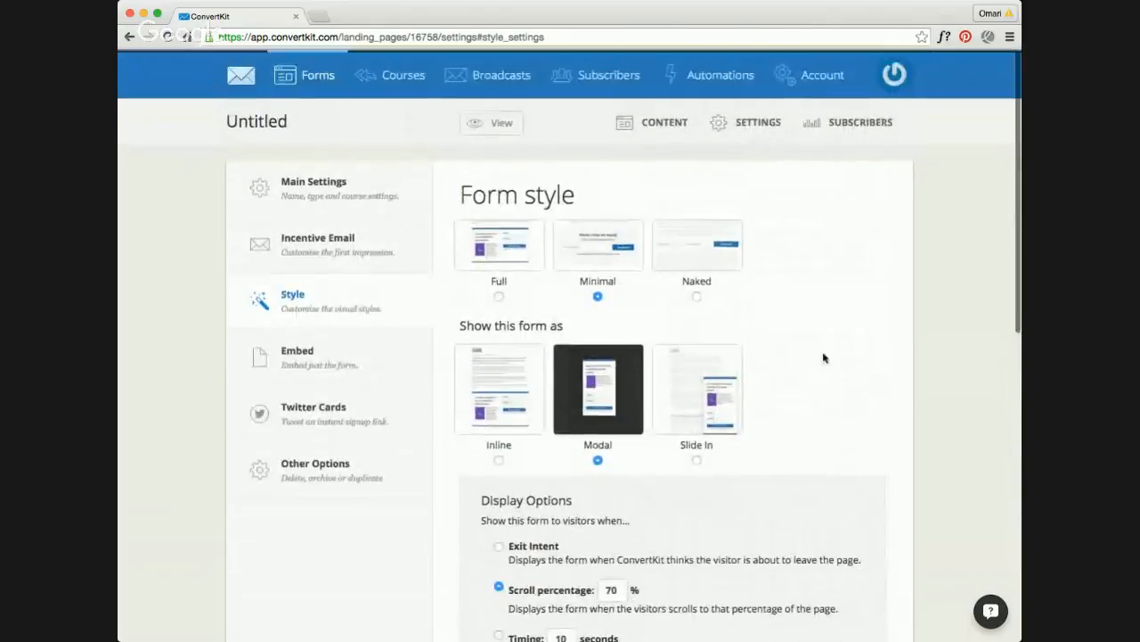
# Step: Set the modal's display option to Exit Intent
pyautogui.scroll(-5, 801, 377)
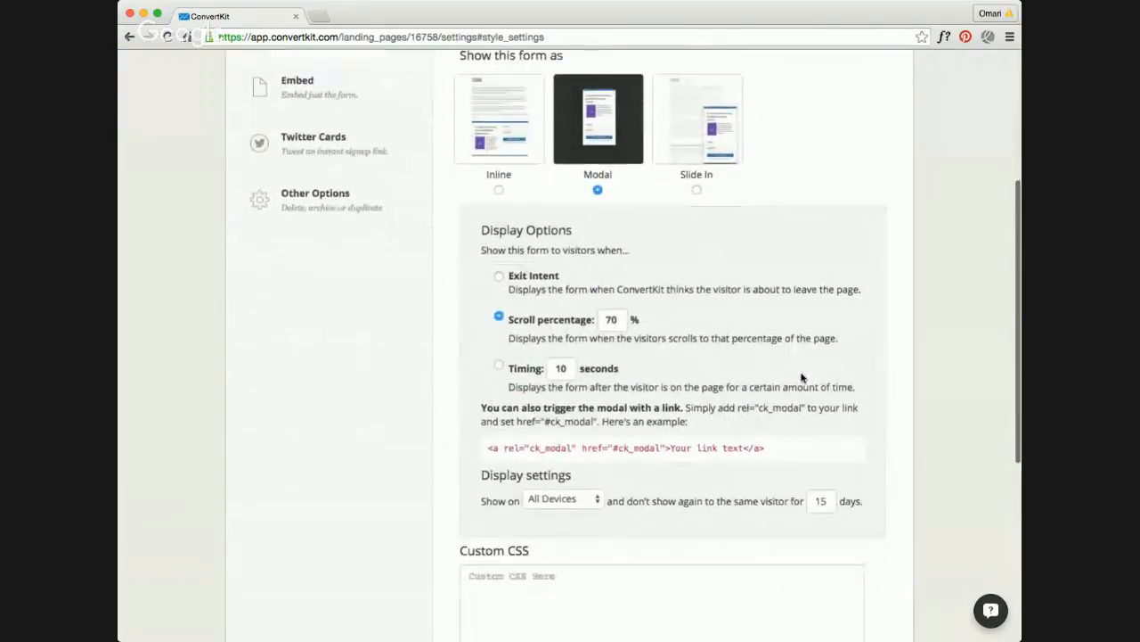
pyautogui.scroll(-1, 801, 378)
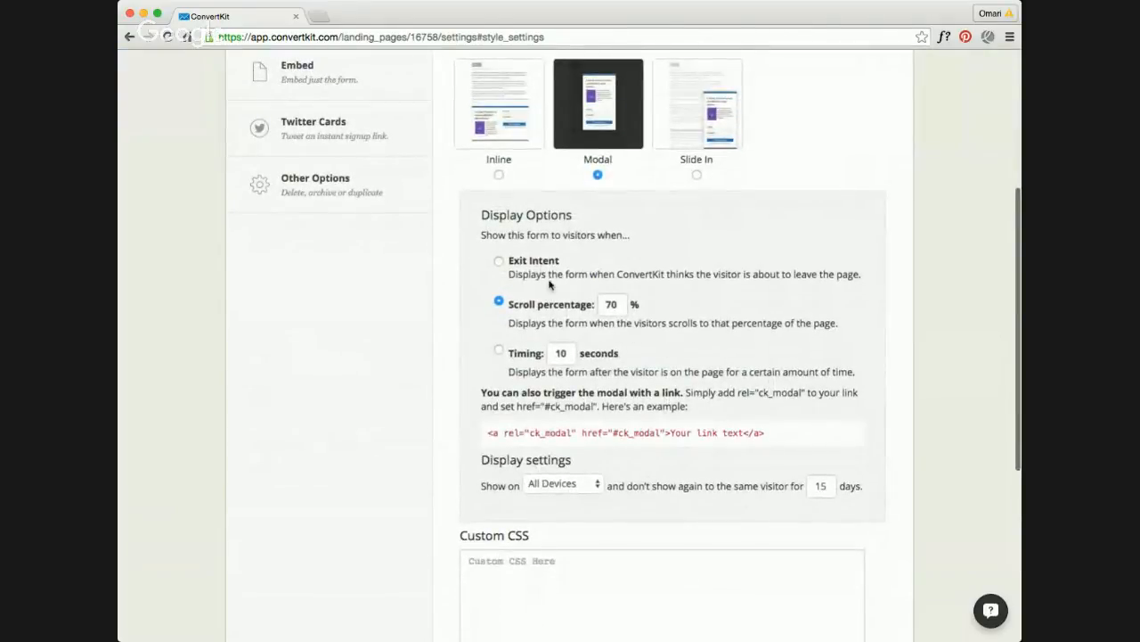
pyautogui.click(499, 262)
pyautogui.scroll(-1, 553, 277)
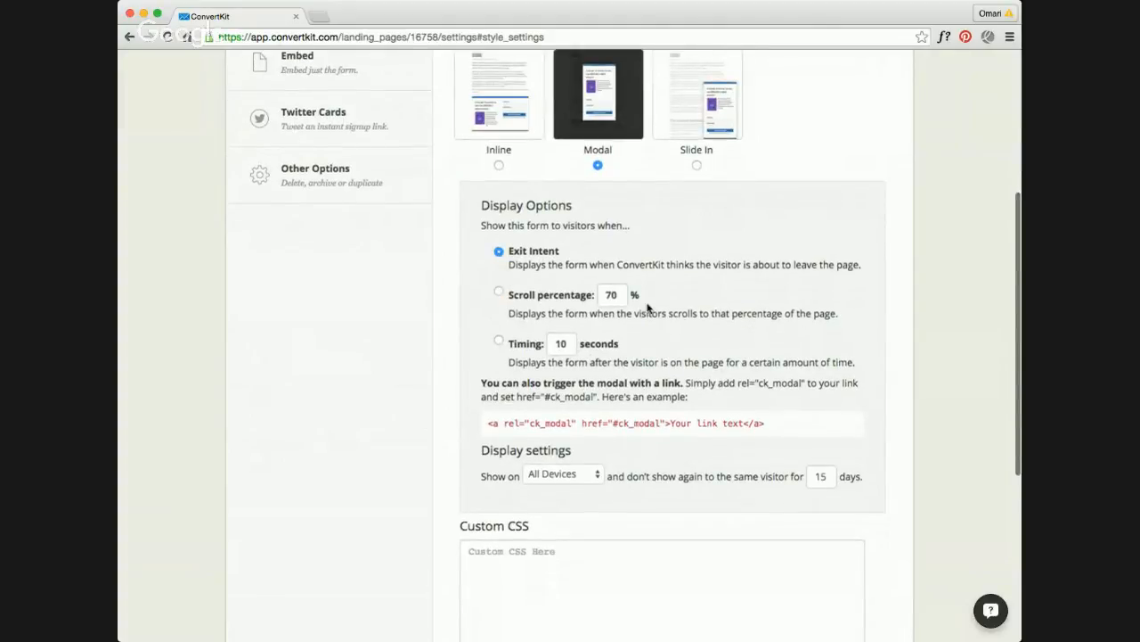
pyautogui.scroll(-4, 686, 319)
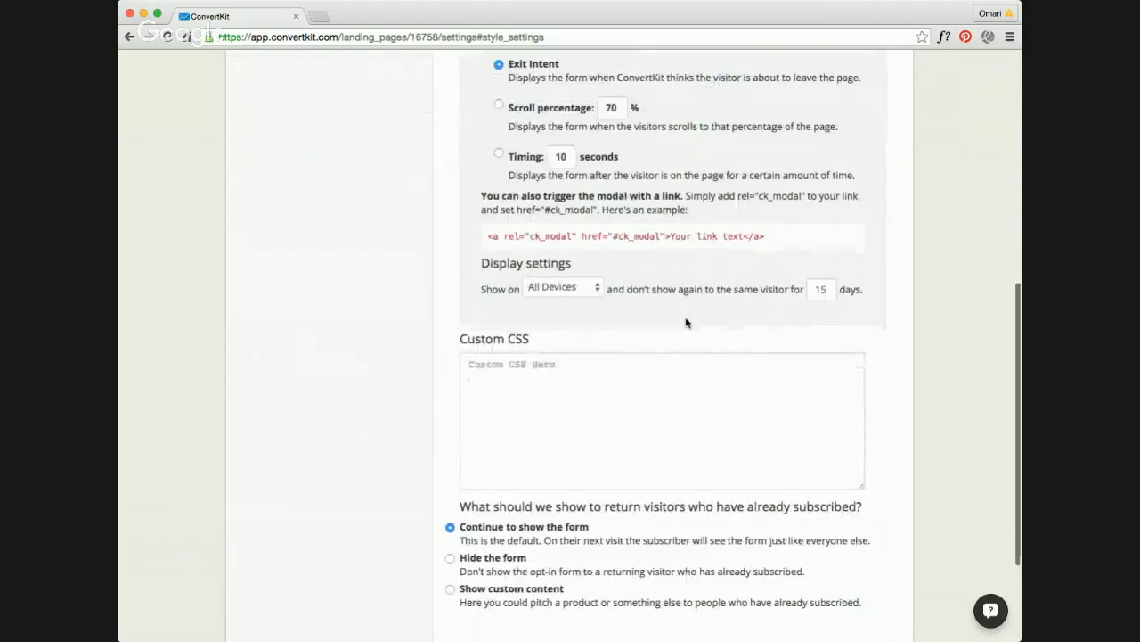
# Step: Review the form's modal style, exit intent display settings and return-visitor options, and save the form
pyautogui.scroll(-2, 686, 323)
pyautogui.scroll(10, 686, 321)
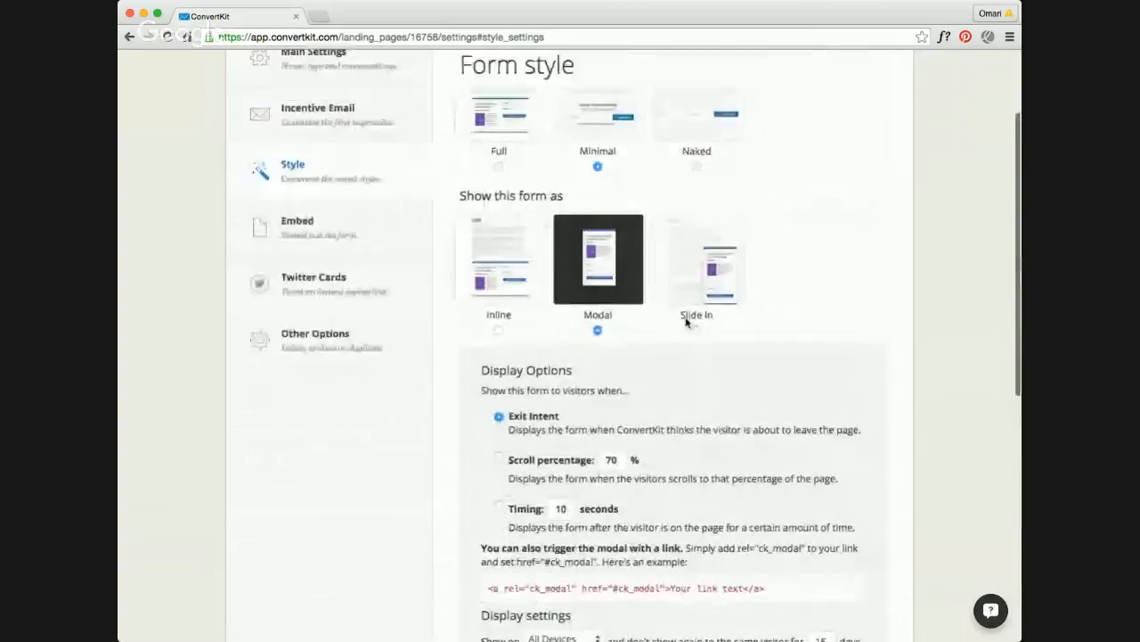
pyautogui.scroll(-1, 686, 322)
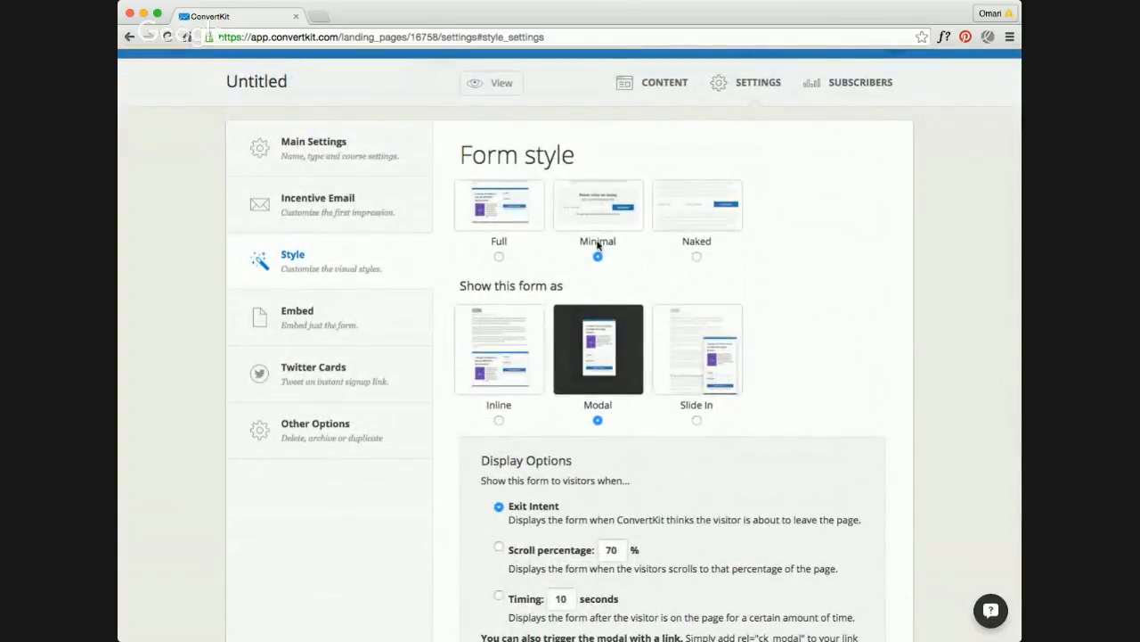
pyautogui.scroll(-1, 615, 349)
pyautogui.scroll(-12, 615, 348)
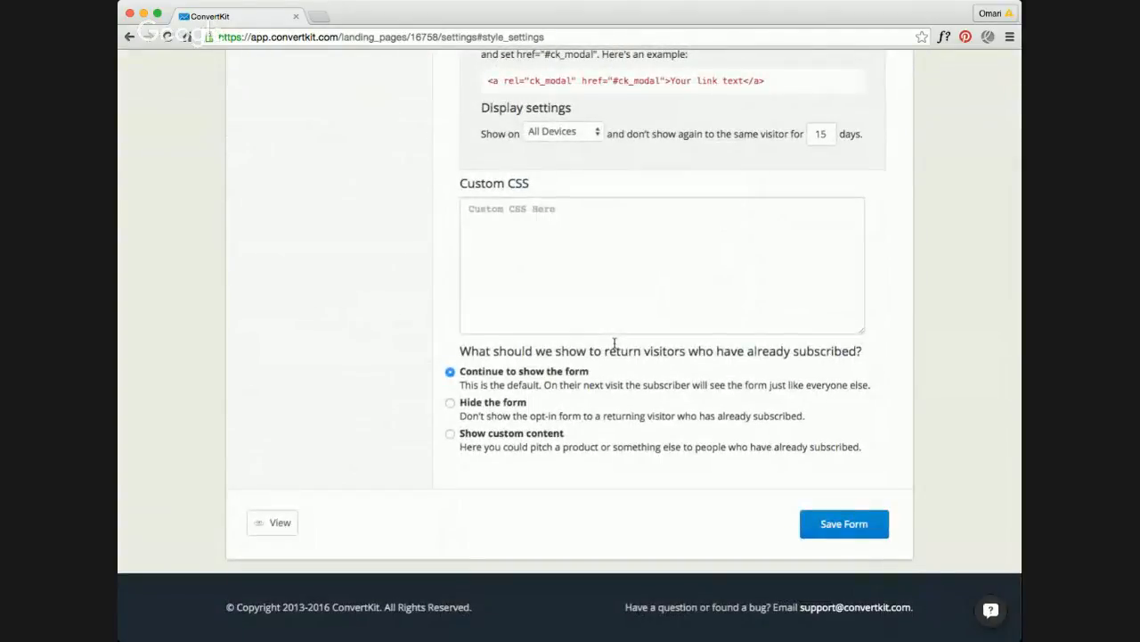
pyautogui.scroll(13, 662, 356)
pyautogui.scroll(-1, 662, 356)
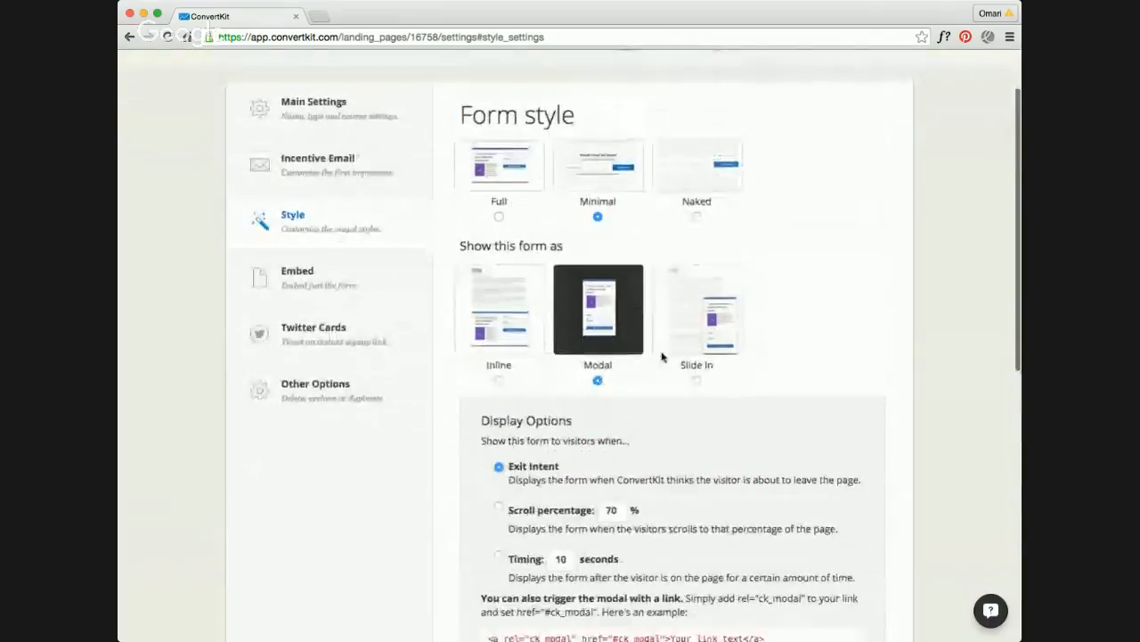
pyautogui.scroll(-4, 662, 356)
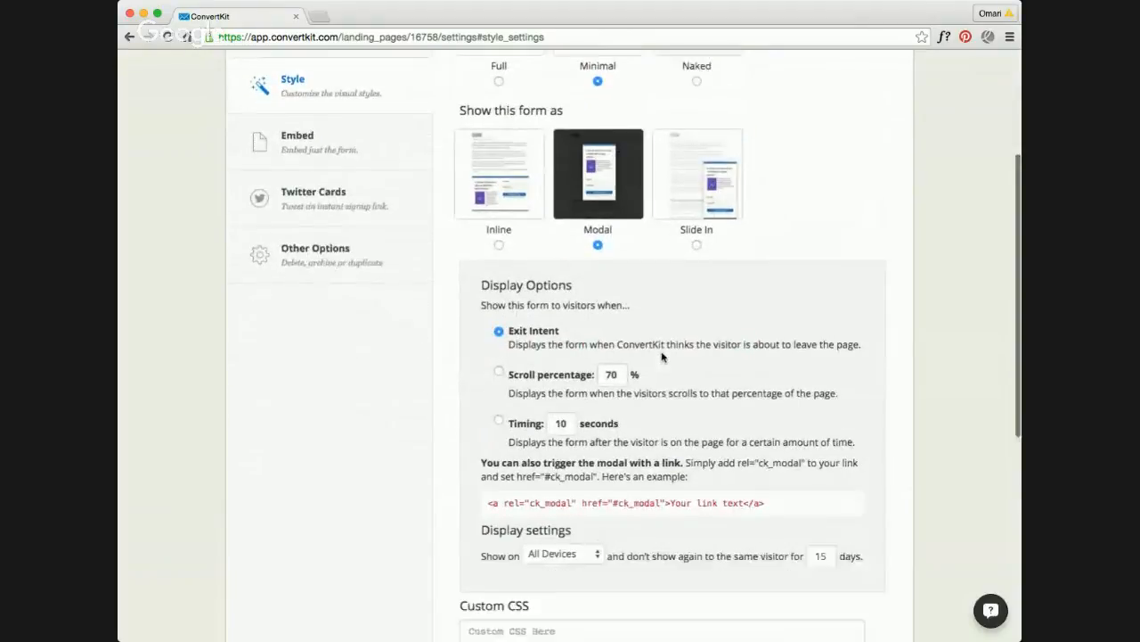
pyautogui.scroll(-9, 662, 357)
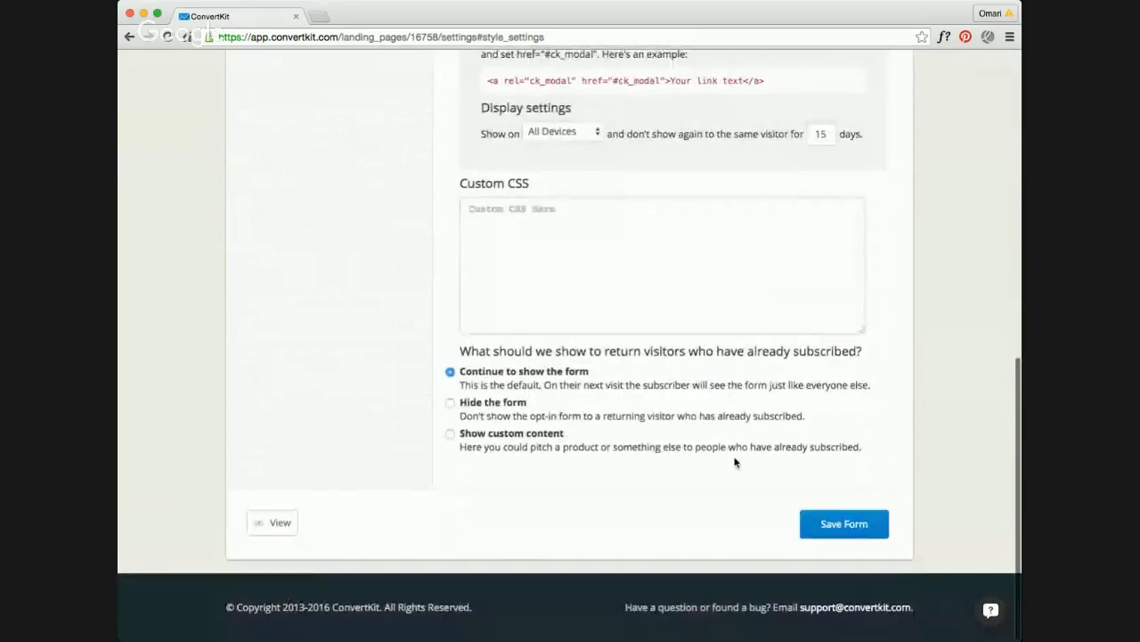
pyautogui.click(820, 522)
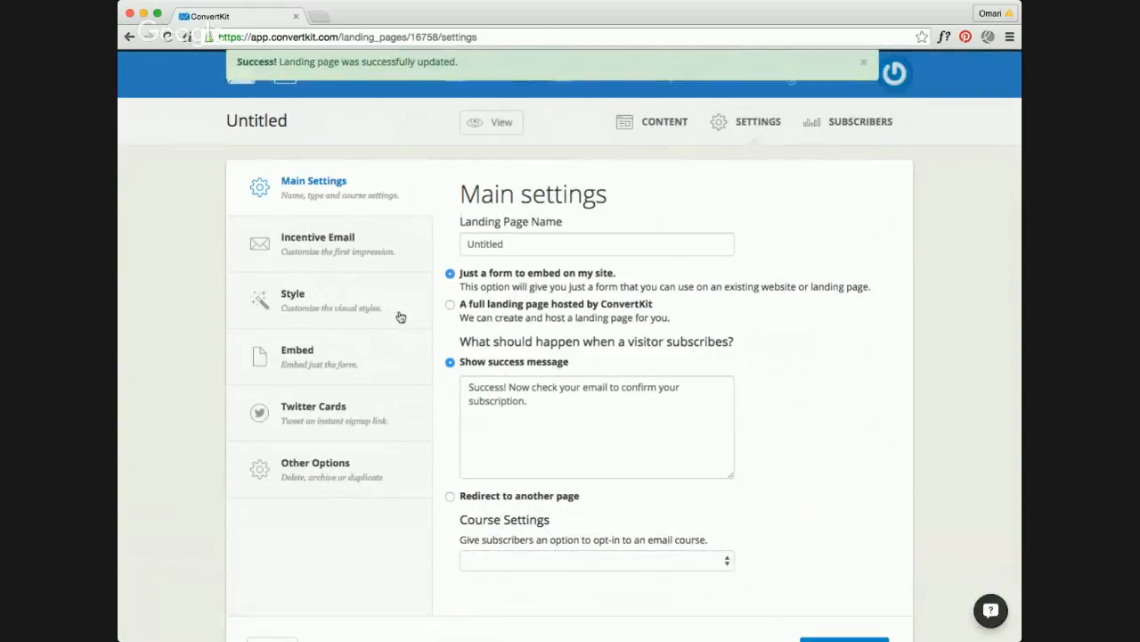
# Step: Open the form's embed settings and select the one-line JavaScript embed code
pyautogui.scroll(-2, 401, 303)
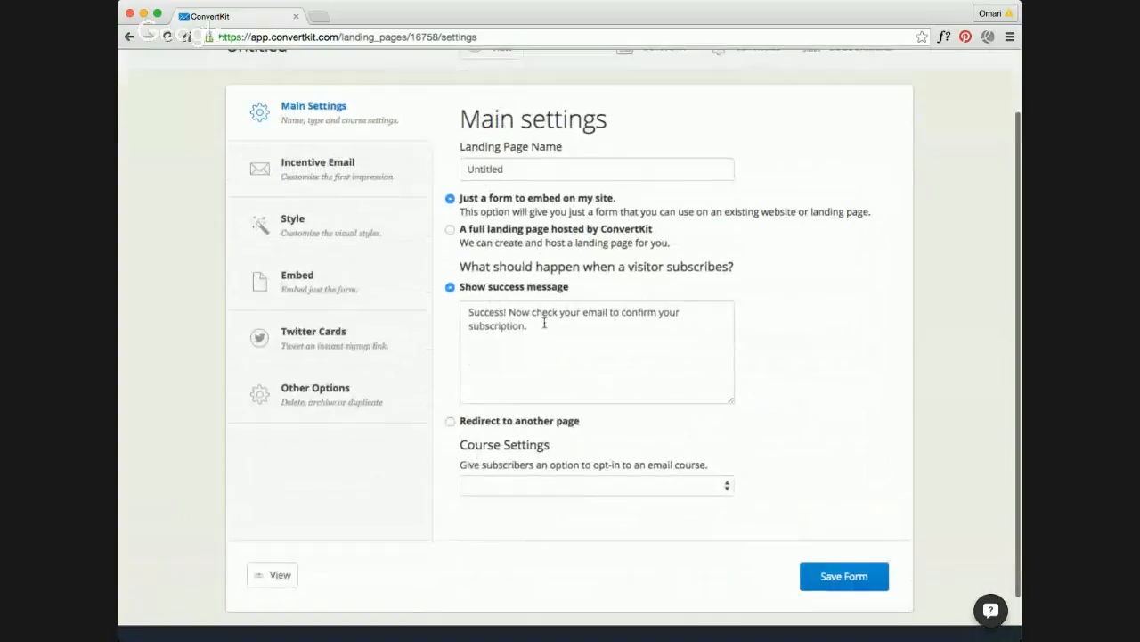
pyautogui.click(349, 288)
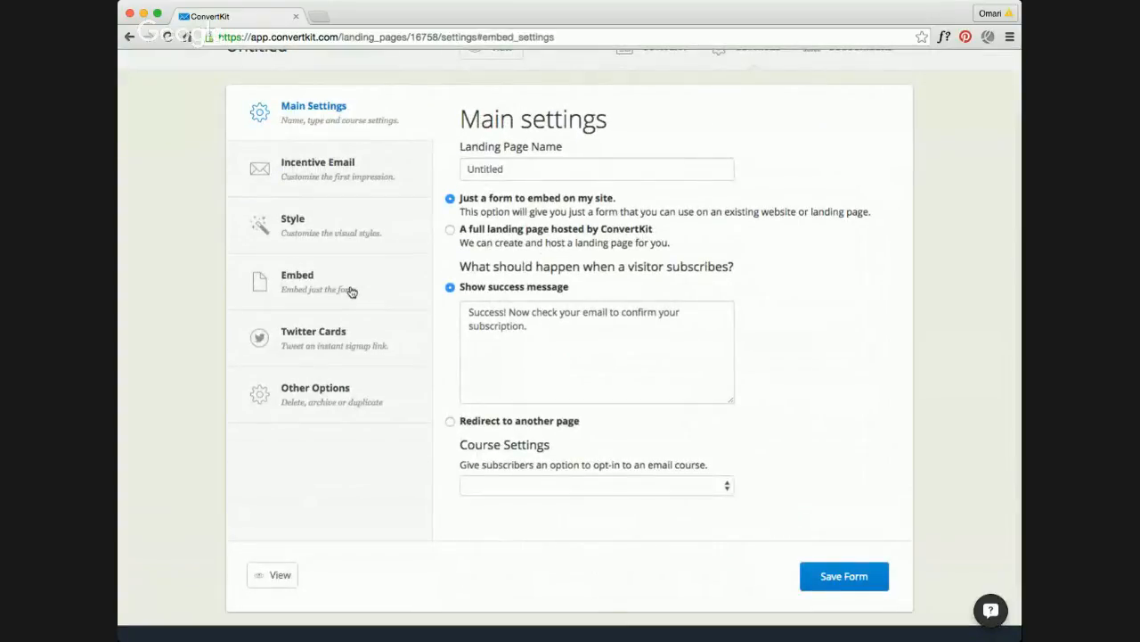
pyautogui.scroll(-1, 604, 285)
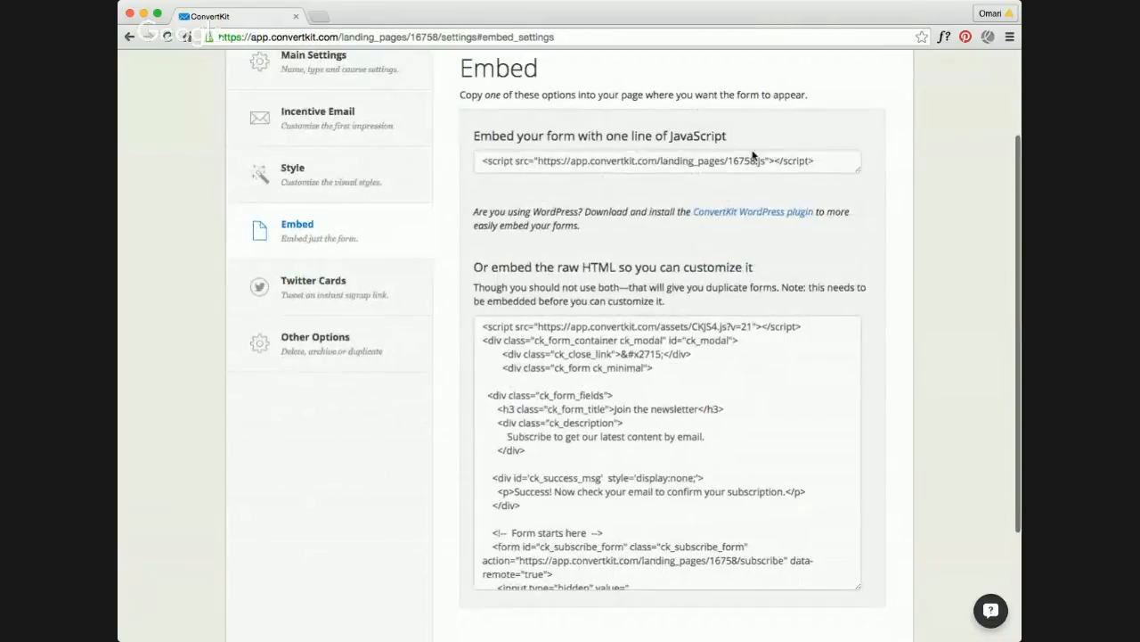
pyautogui.click(798, 161)
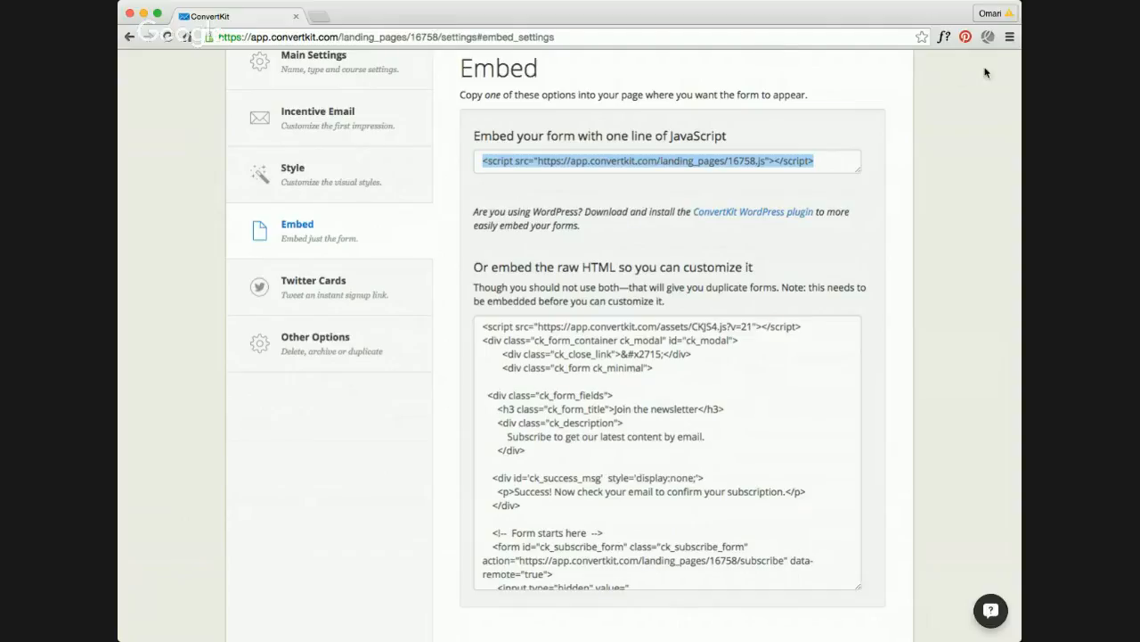
pyautogui.press('super+Tab')
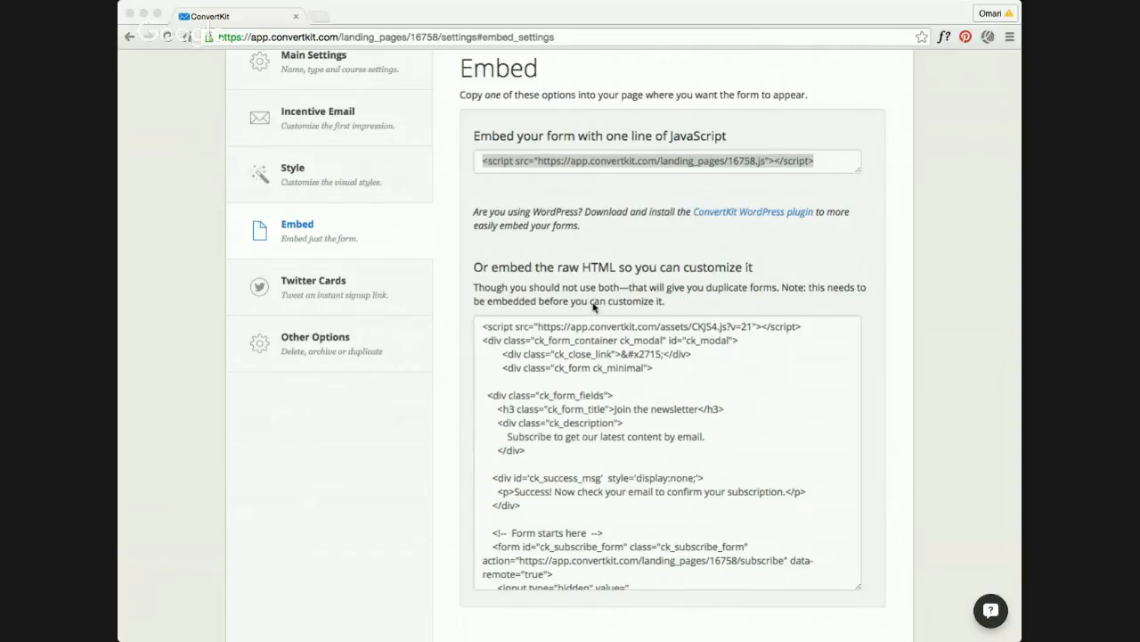
pyautogui.press('super+Tab')
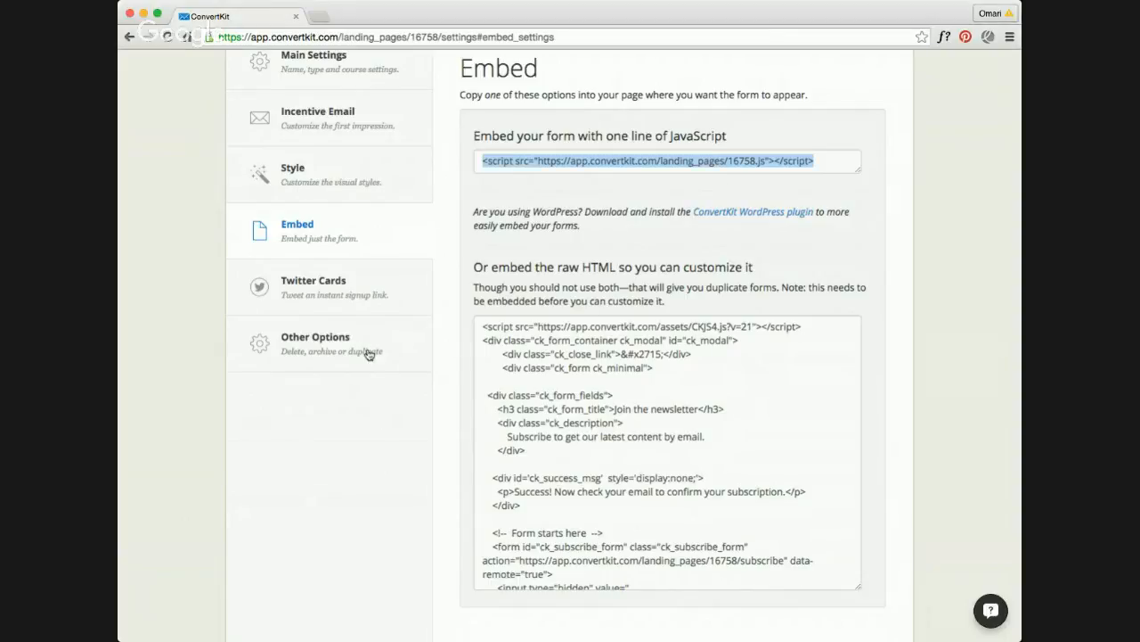
# Step: Review the form's Twitter Cards instructions and its other options for duplicating, archiving or deleting the form
pyautogui.click(358, 297)
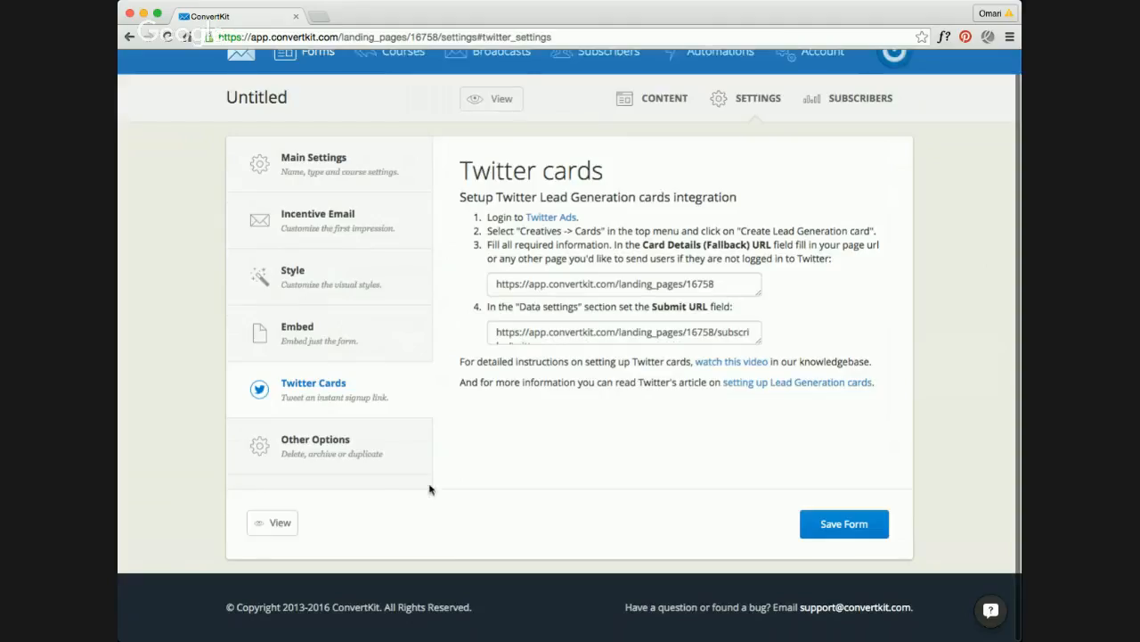
pyautogui.click(372, 448)
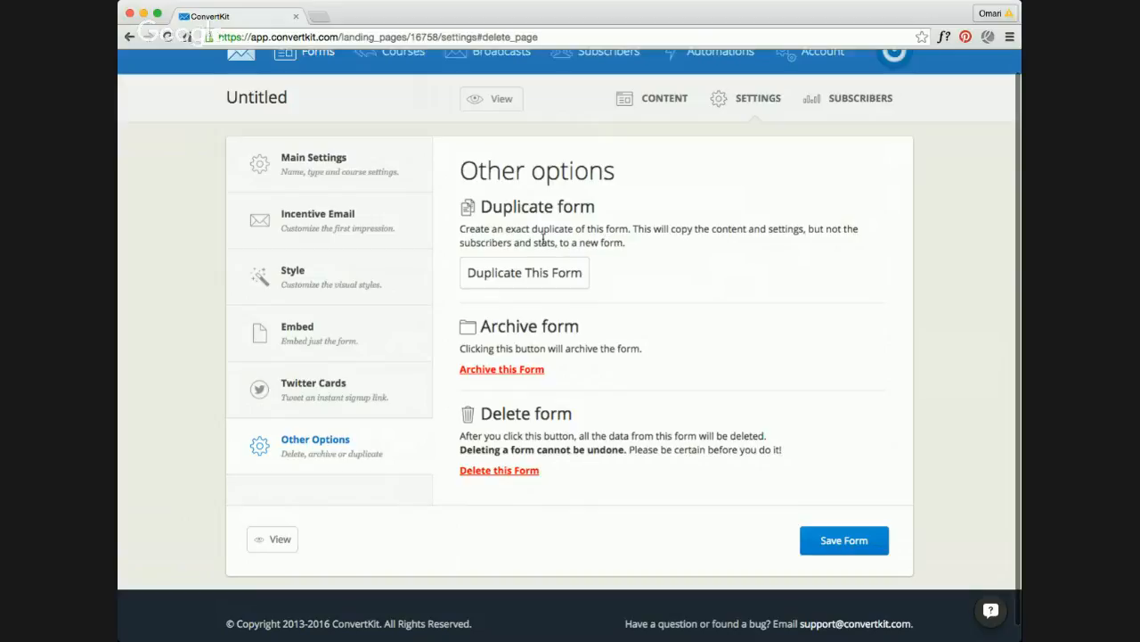
pyautogui.scroll(1, 637, 226)
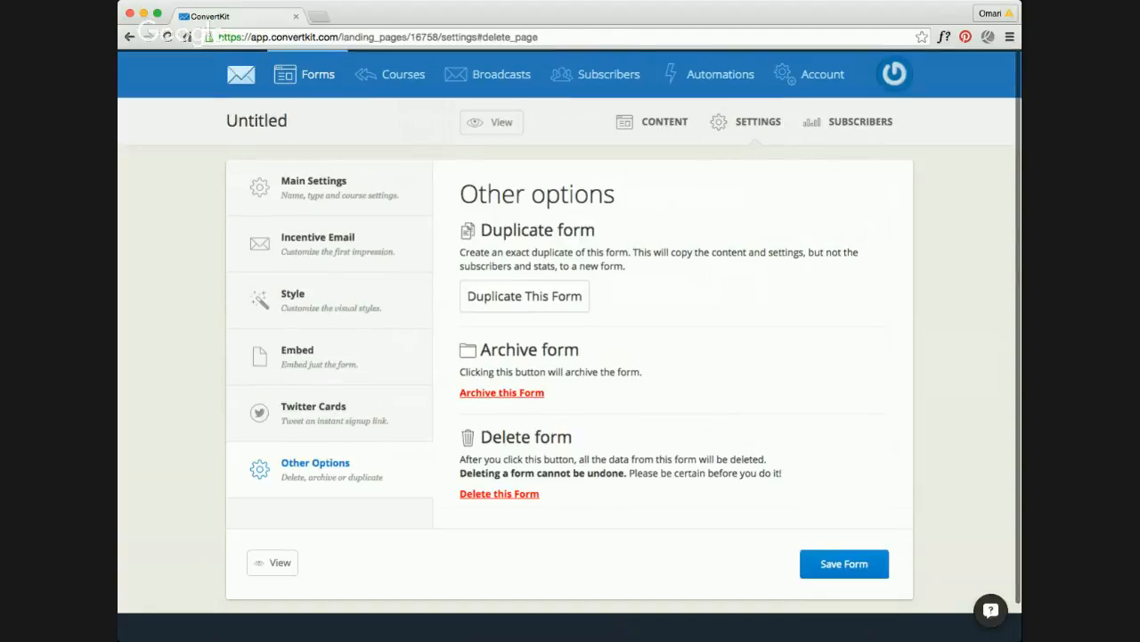
# Step: Bring the Squarespace footer editor page into the same browser window as ConvertKit and return to the form's settings
pyautogui.press('super+Tab')
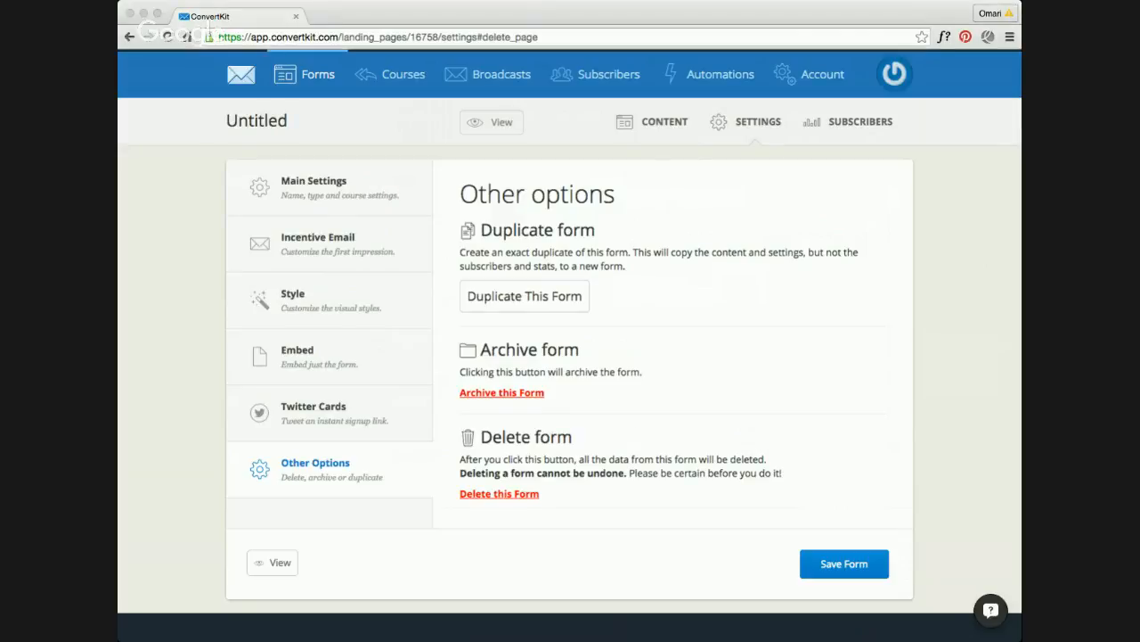
pyautogui.moveTo(484, 45); pyautogui.dragTo(484, 22)
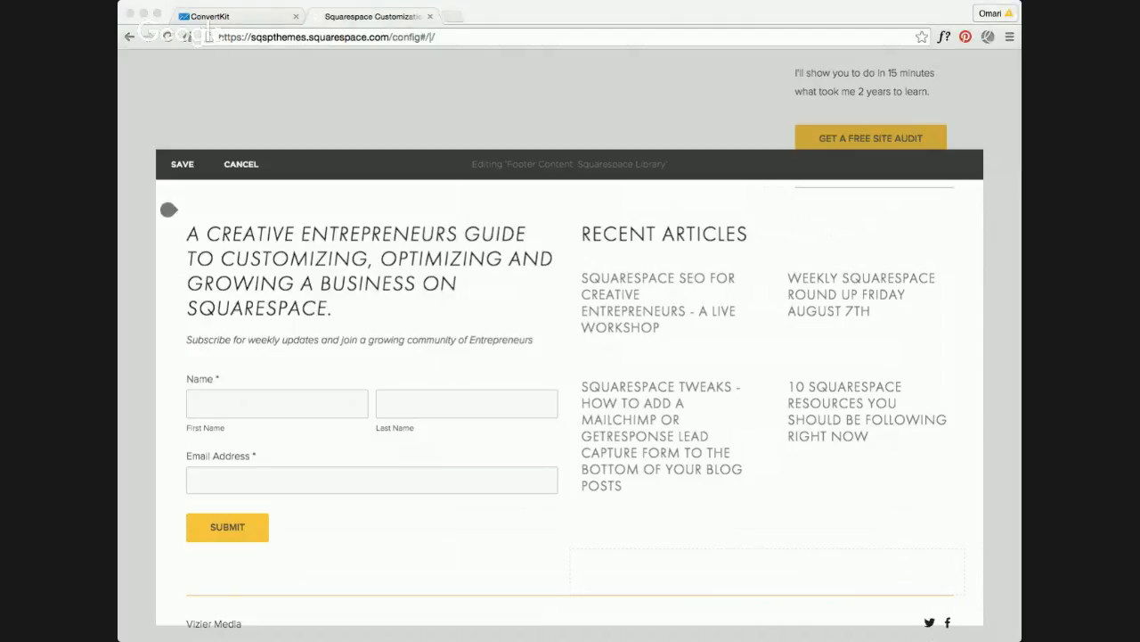
pyautogui.click(541, 16)
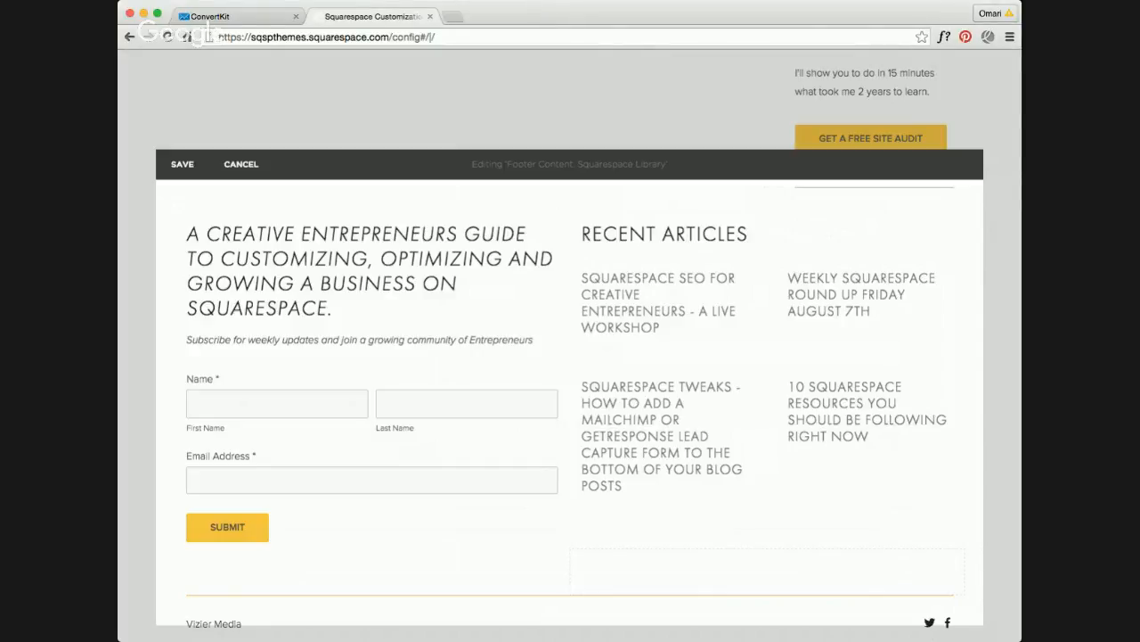
pyautogui.click(613, 16)
pyautogui.click(246, 17)
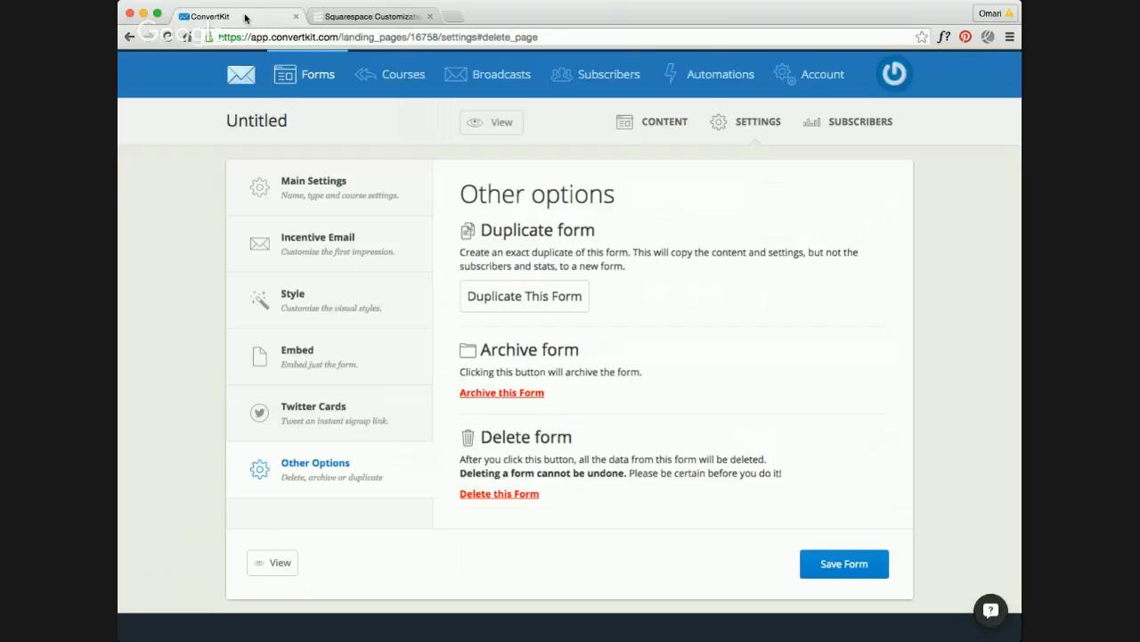
# Step: Examine the form's JavaScript and raw HTML embed code options
pyautogui.click(353, 361)
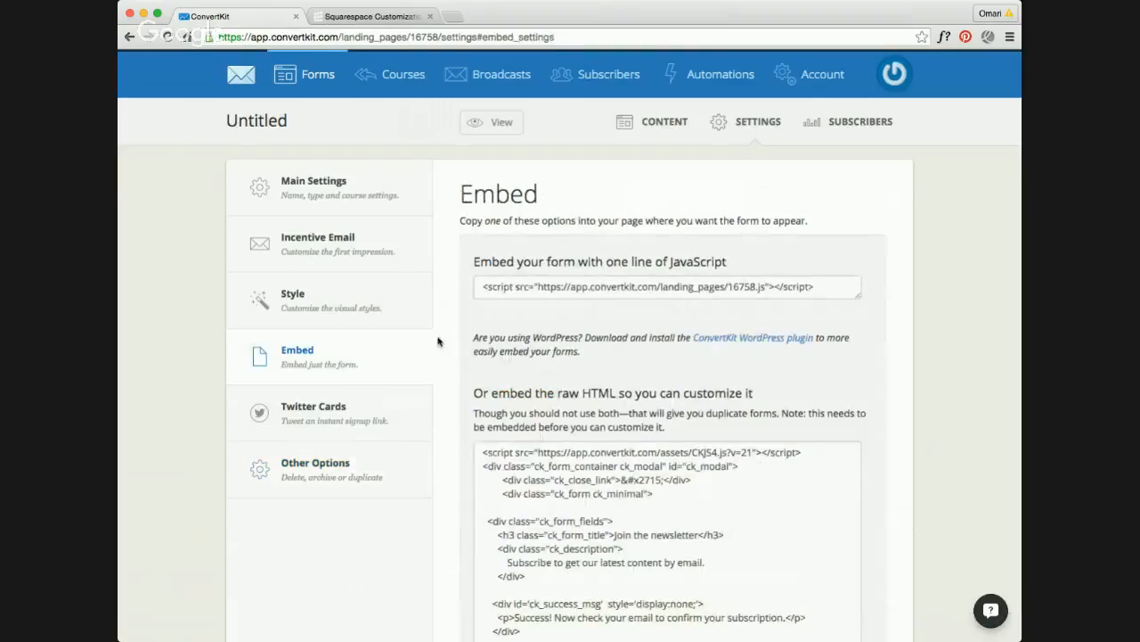
pyautogui.scroll(-2, 664, 523)
pyautogui.scroll(2, 566, 464)
# Step: Set the form to be shown as Inline in its style settings and save the form
pyautogui.click(360, 298)
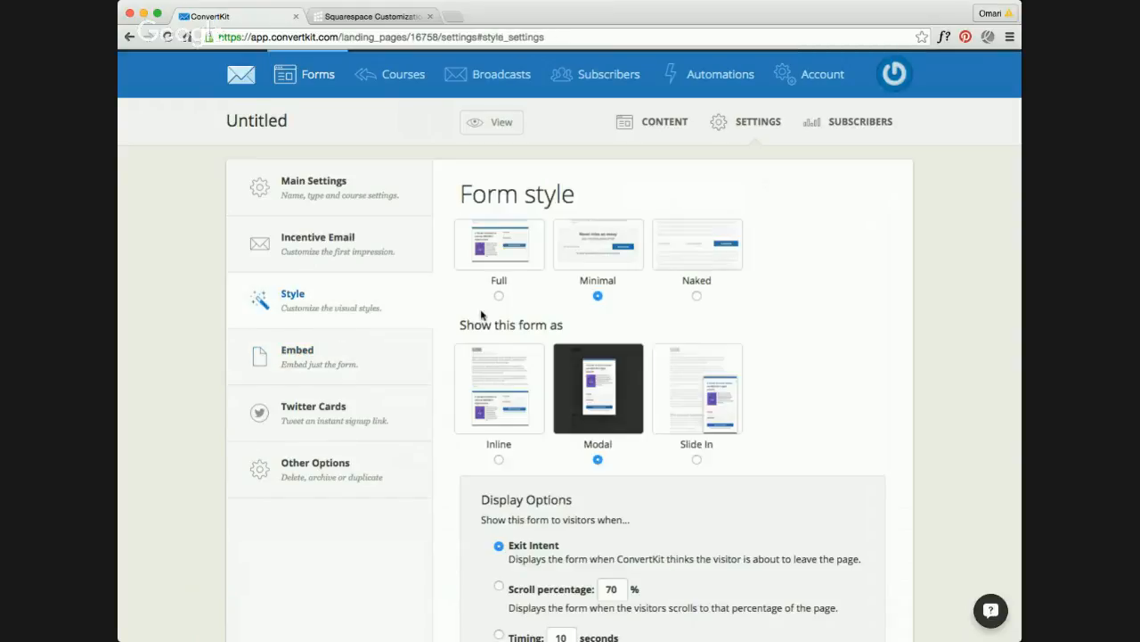
pyautogui.click(498, 459)
pyautogui.scroll(-2, 703, 460)
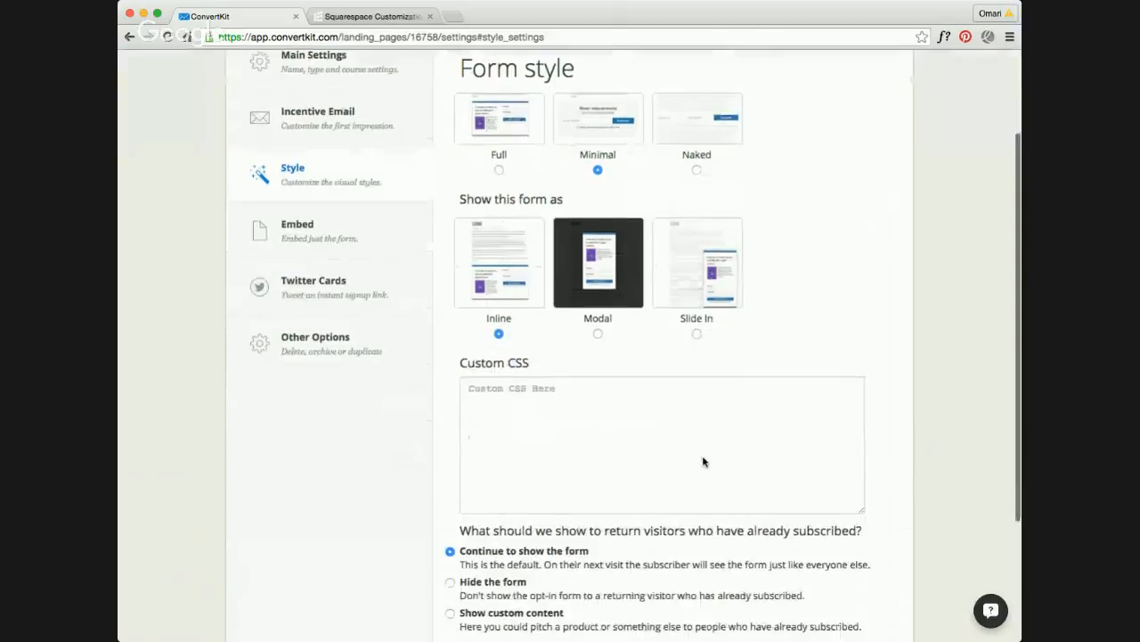
pyautogui.click(369, 222)
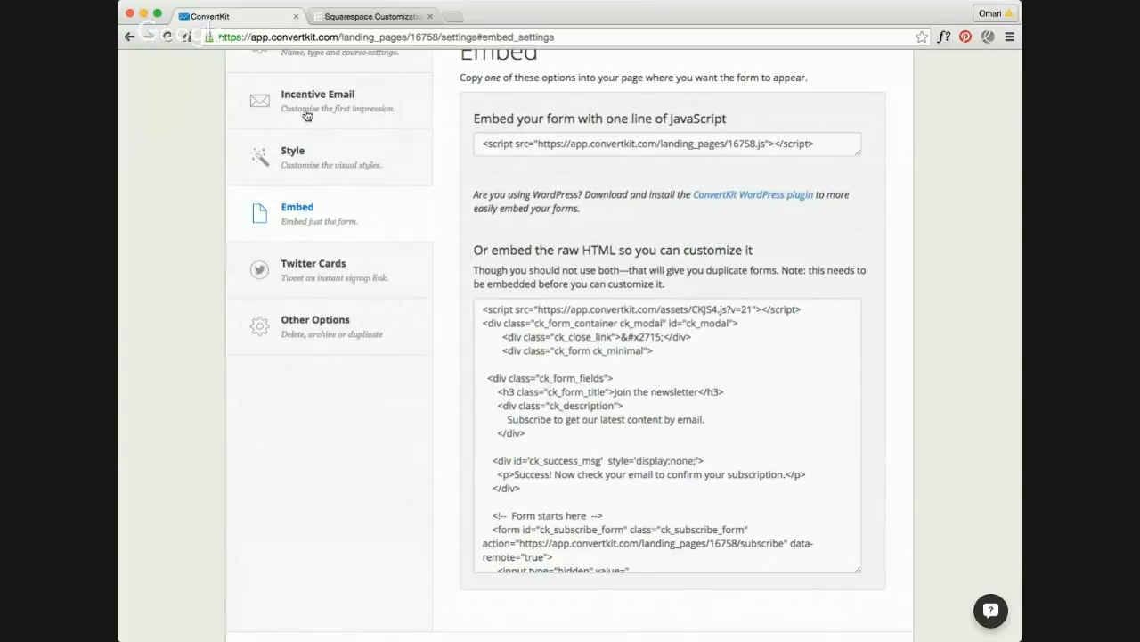
pyautogui.scroll(1, 348, 111)
pyautogui.click(350, 168)
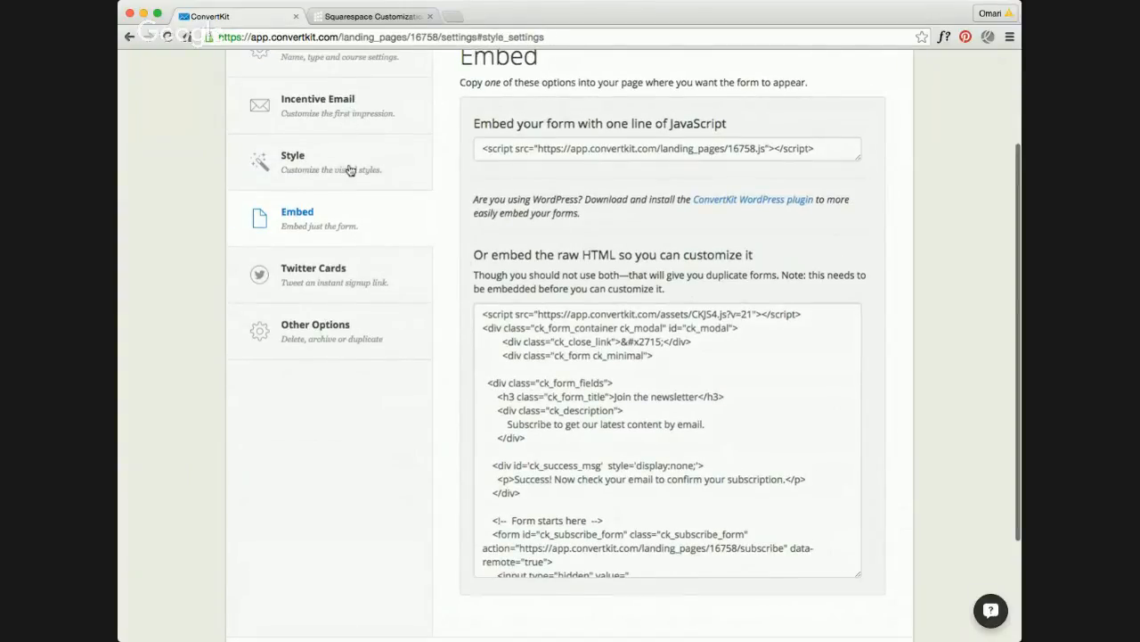
pyautogui.scroll(-4, 754, 433)
pyautogui.click(813, 532)
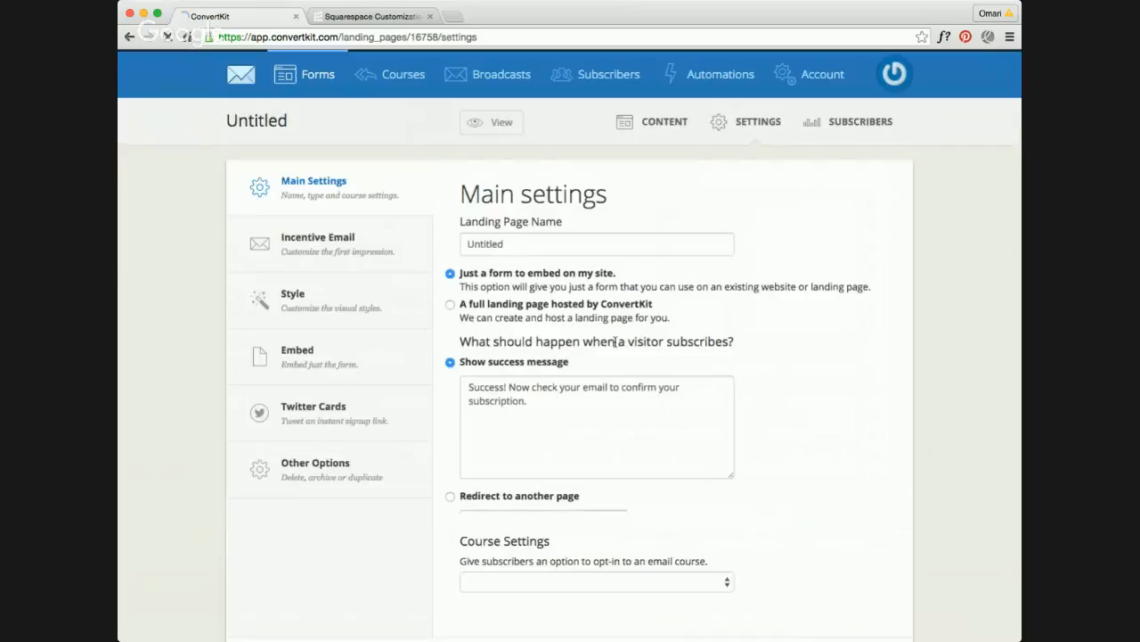
# Step: Open the form's embed settings and copy the entire raw HTML embed code
pyautogui.click(348, 354)
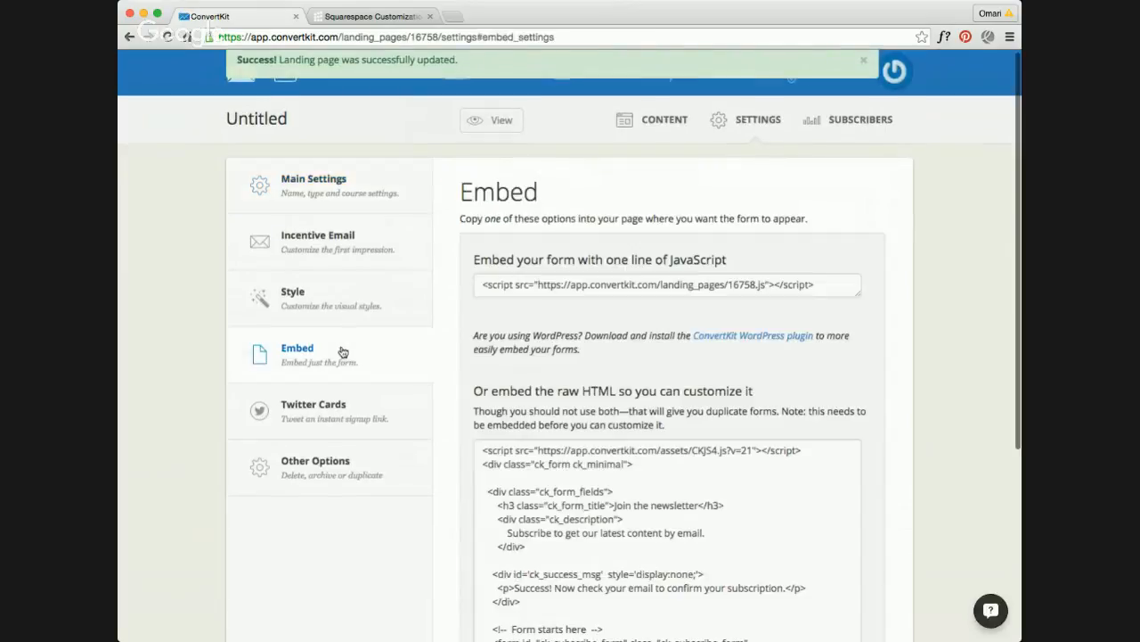
pyautogui.scroll(-3, 595, 425)
pyautogui.scroll(-10, 595, 425)
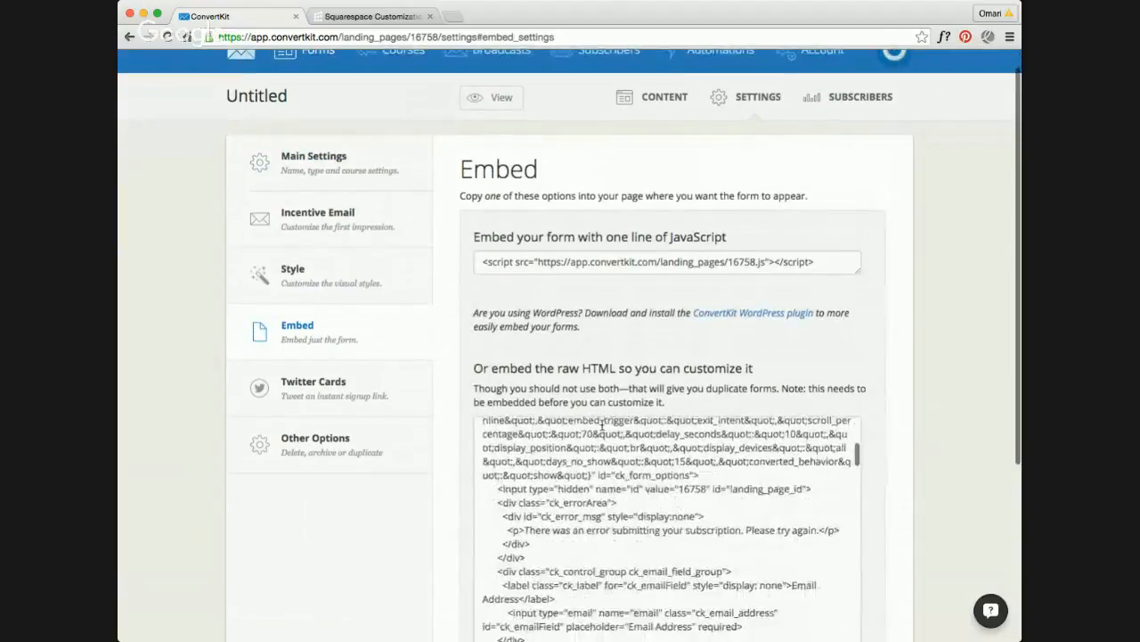
pyautogui.scroll(-1, 595, 553)
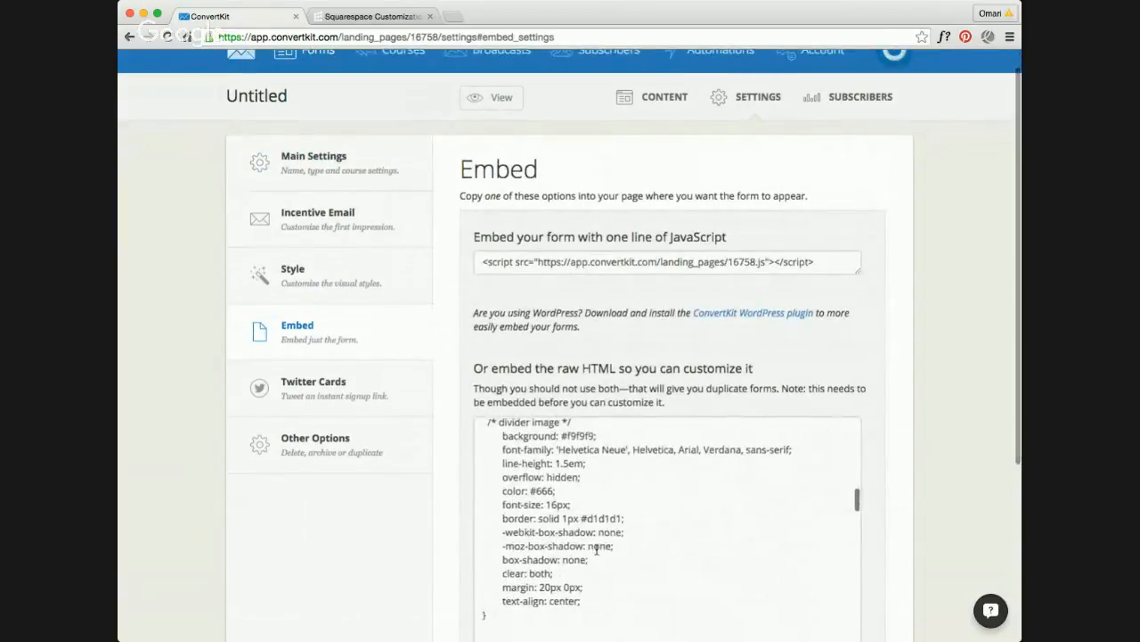
pyautogui.click(623, 544)
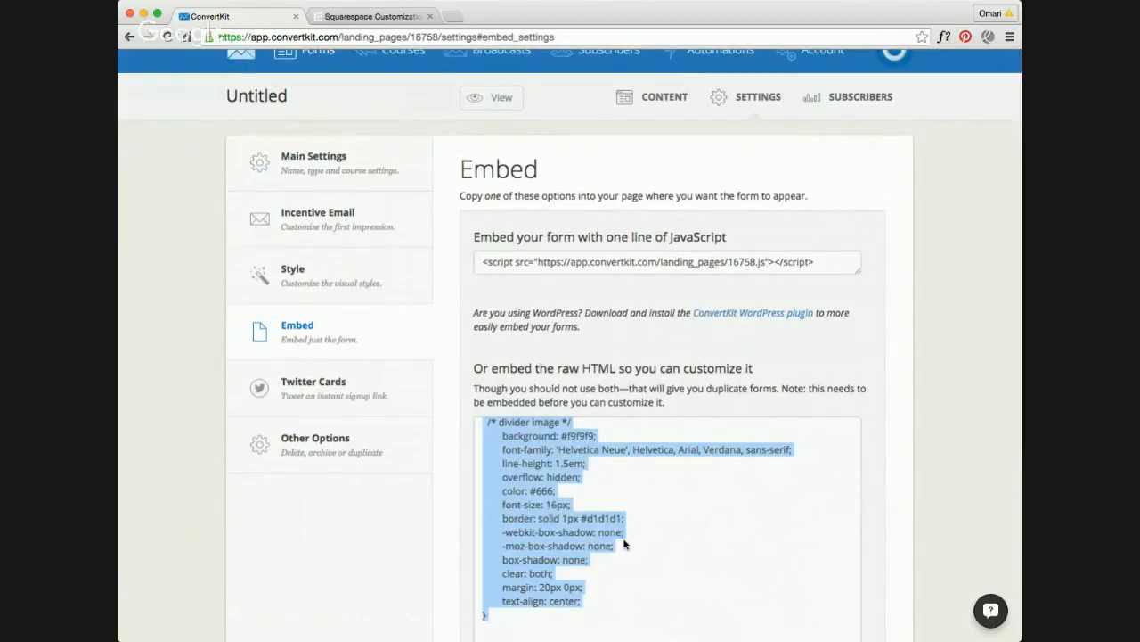
# Step: In the Squarespace footer editor, add a Code block below the subscribe text, replace its contents with the copied HTML and apply it
pyautogui.click(363, 17)
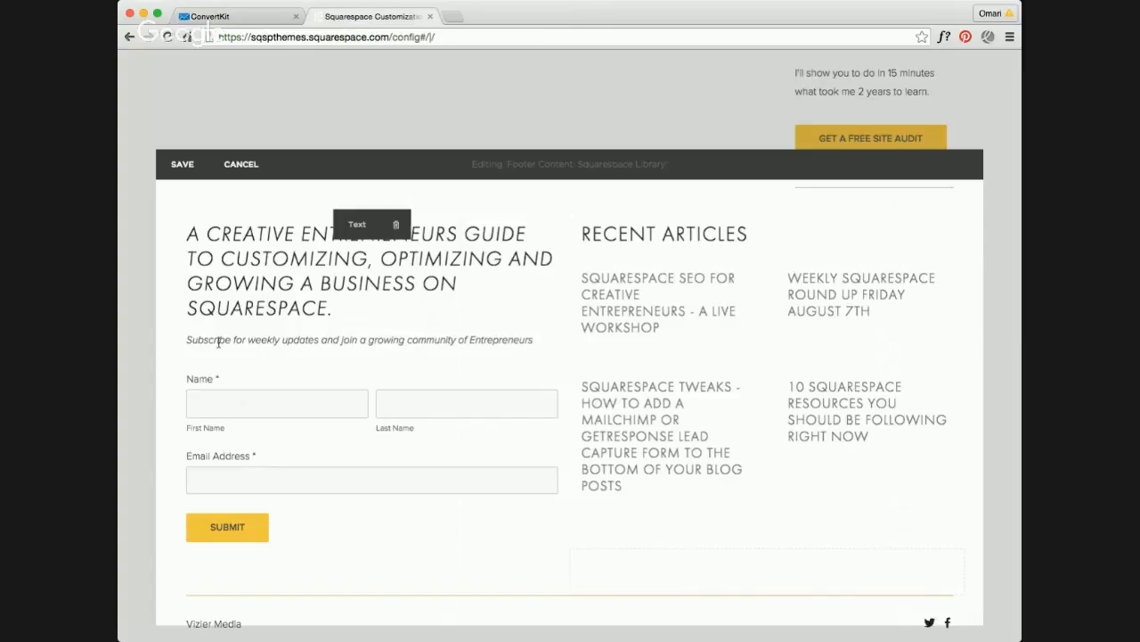
pyautogui.click(184, 365)
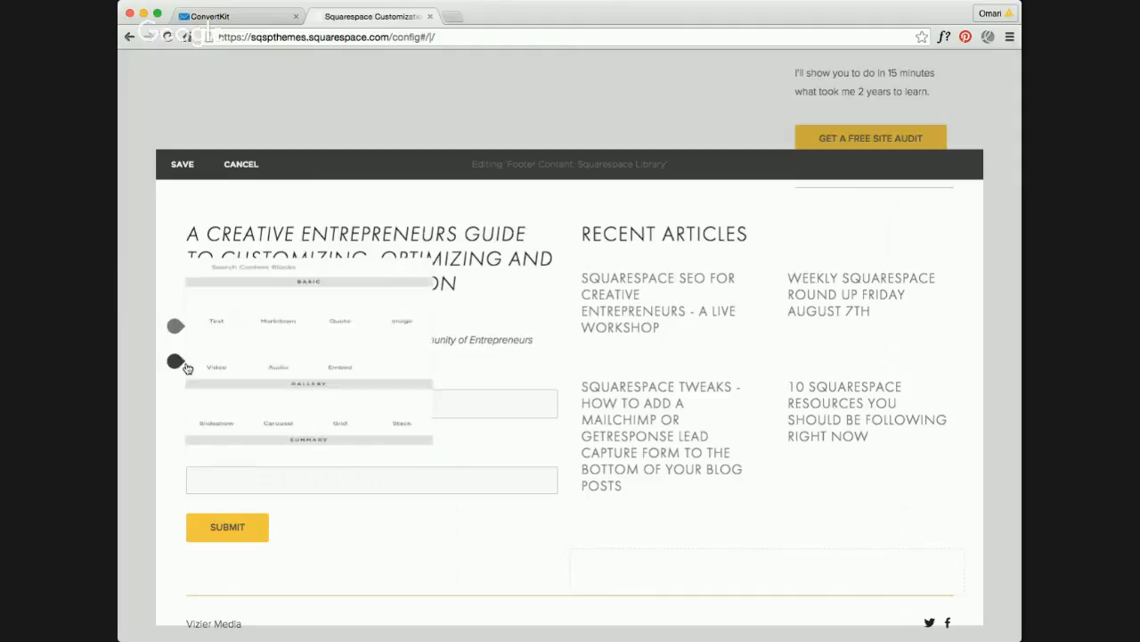
pyautogui.scroll(-5, 303, 372)
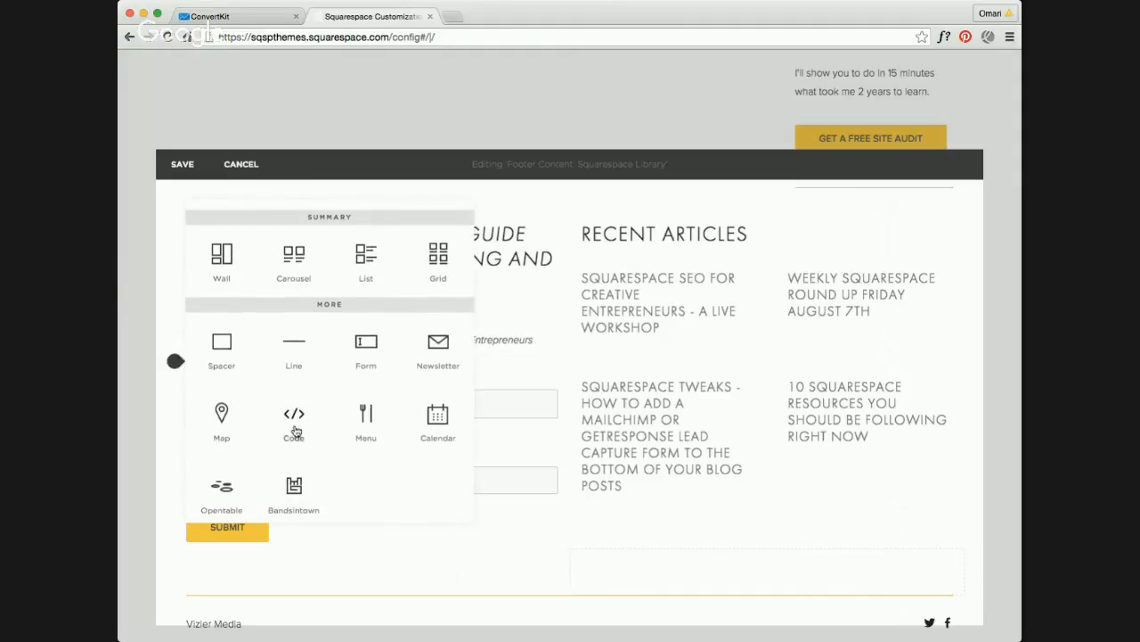
pyautogui.click(295, 431)
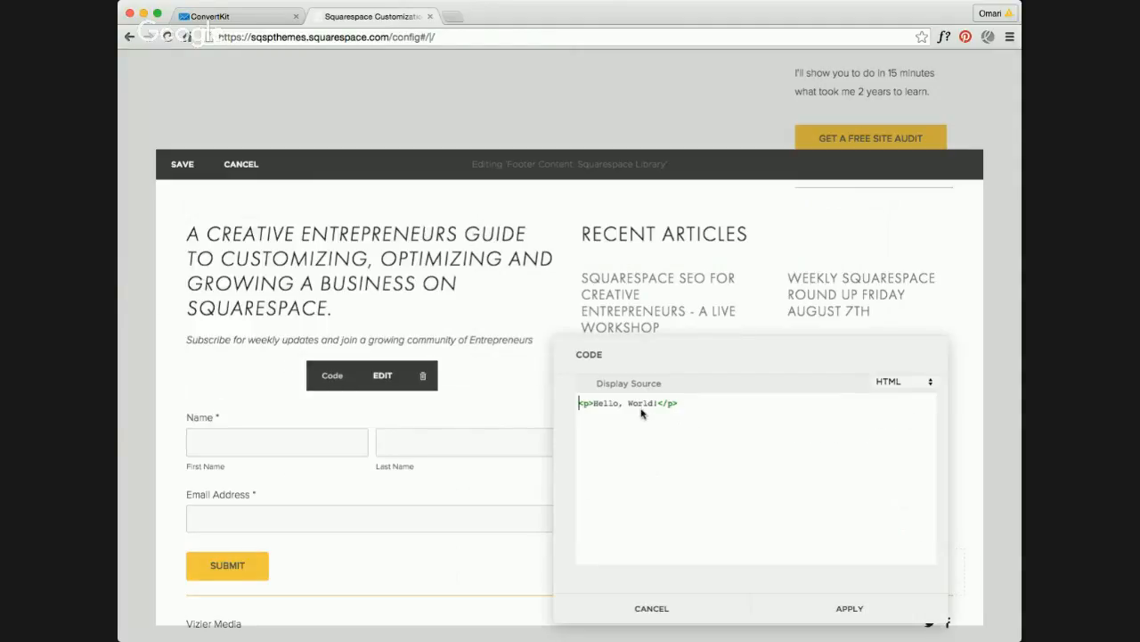
pyautogui.press('super+v')
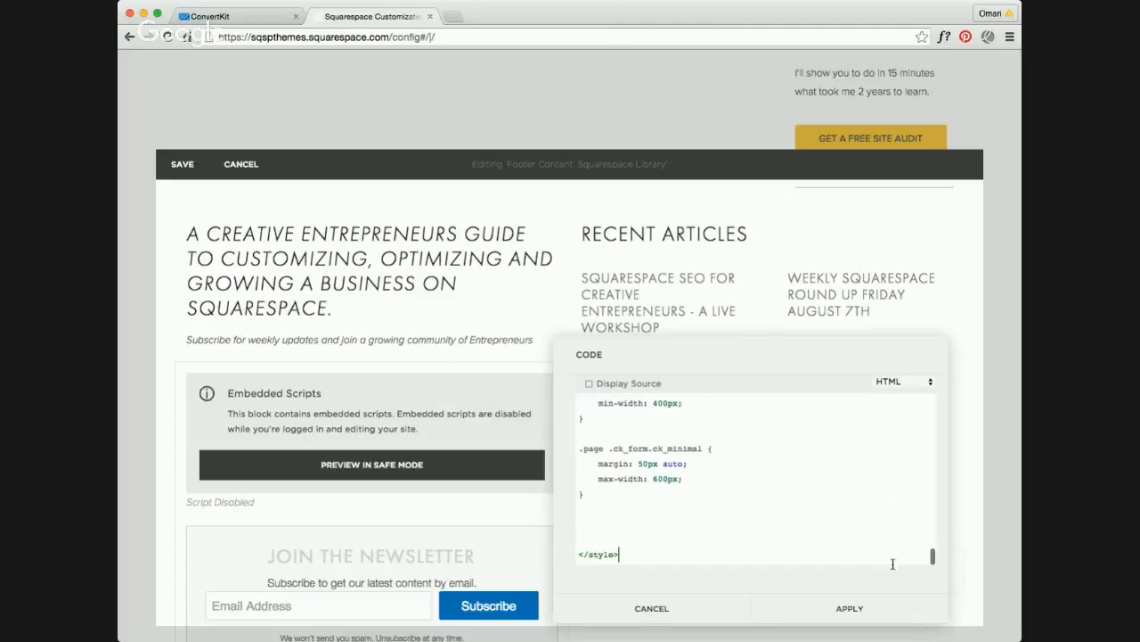
pyautogui.click(882, 607)
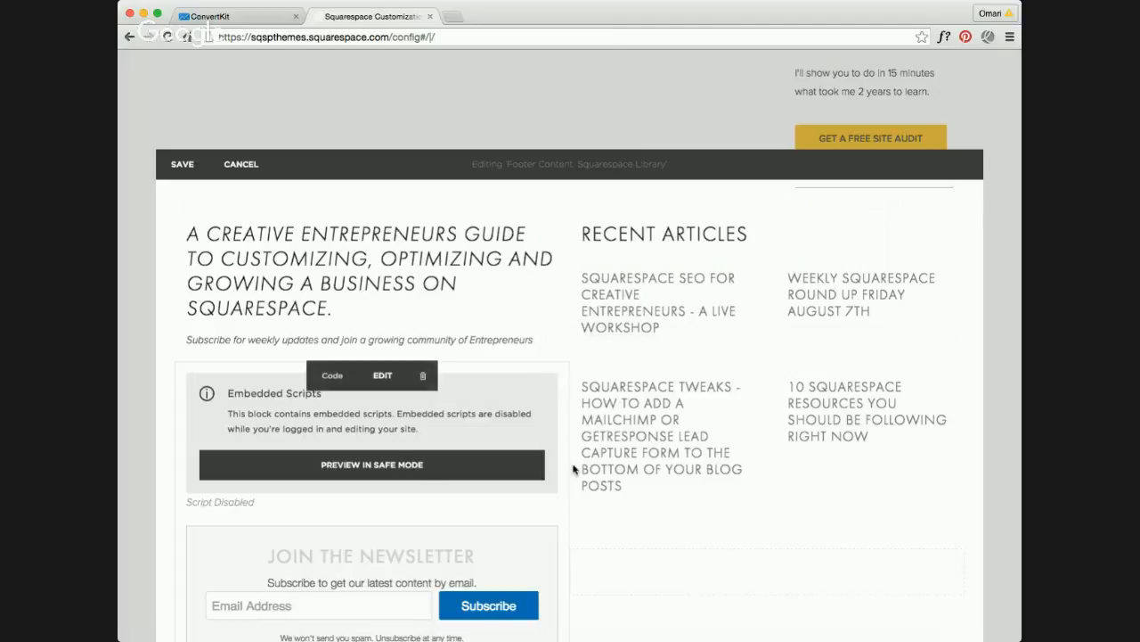
# Step: Delete the old Form block beneath the embedded newsletter form and save the footer content
pyautogui.scroll(-5, 458, 392)
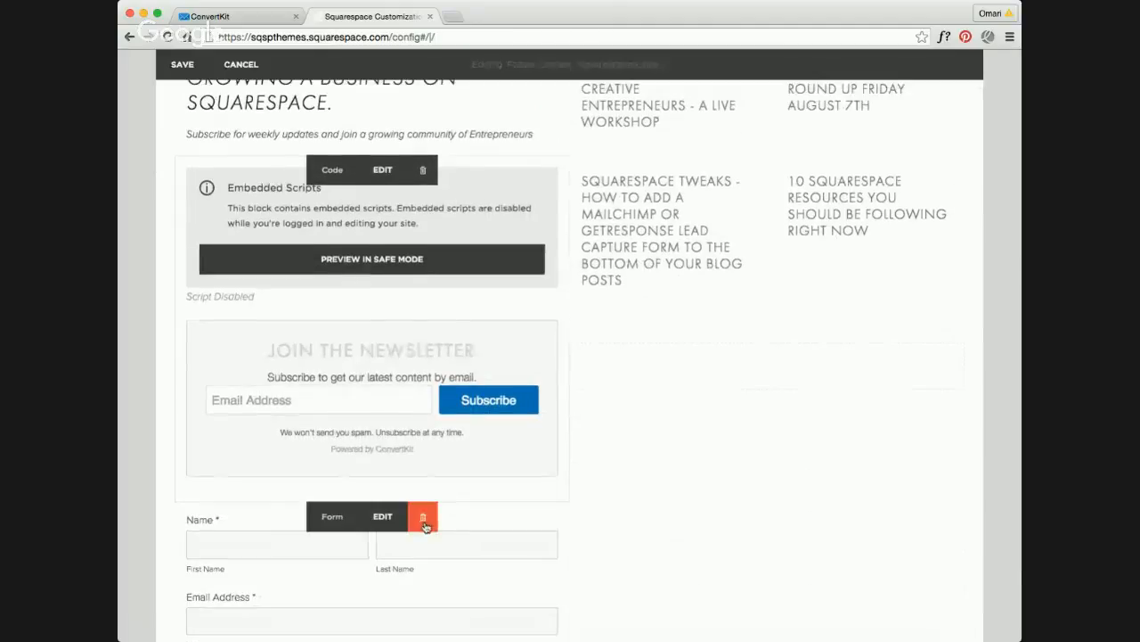
pyautogui.click(425, 523)
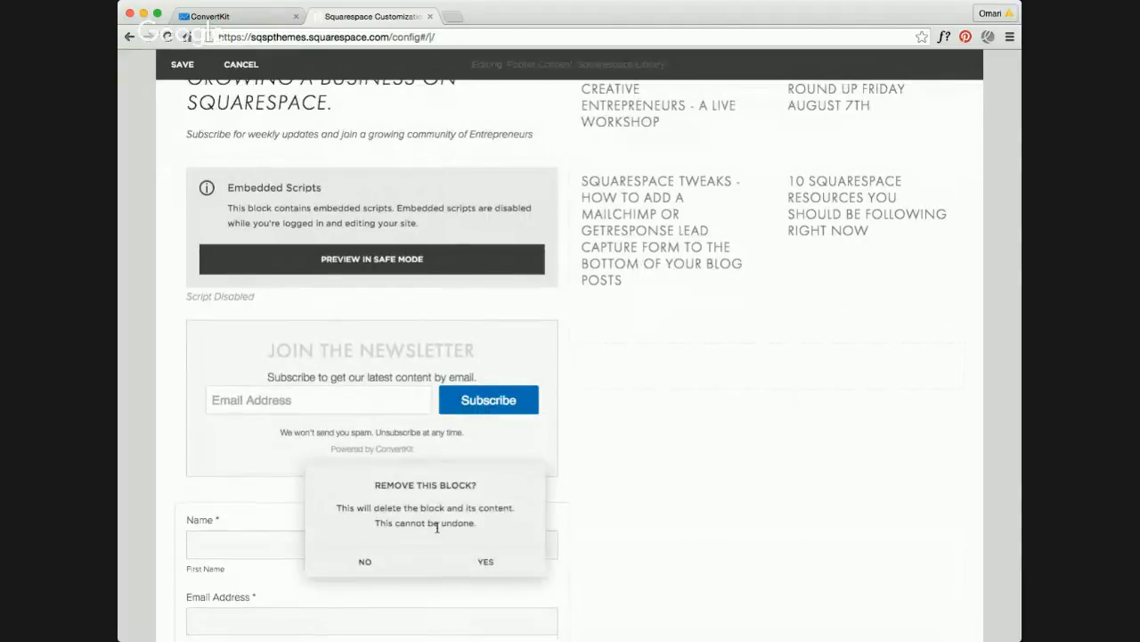
pyautogui.click(493, 559)
pyautogui.scroll(4, 394, 295)
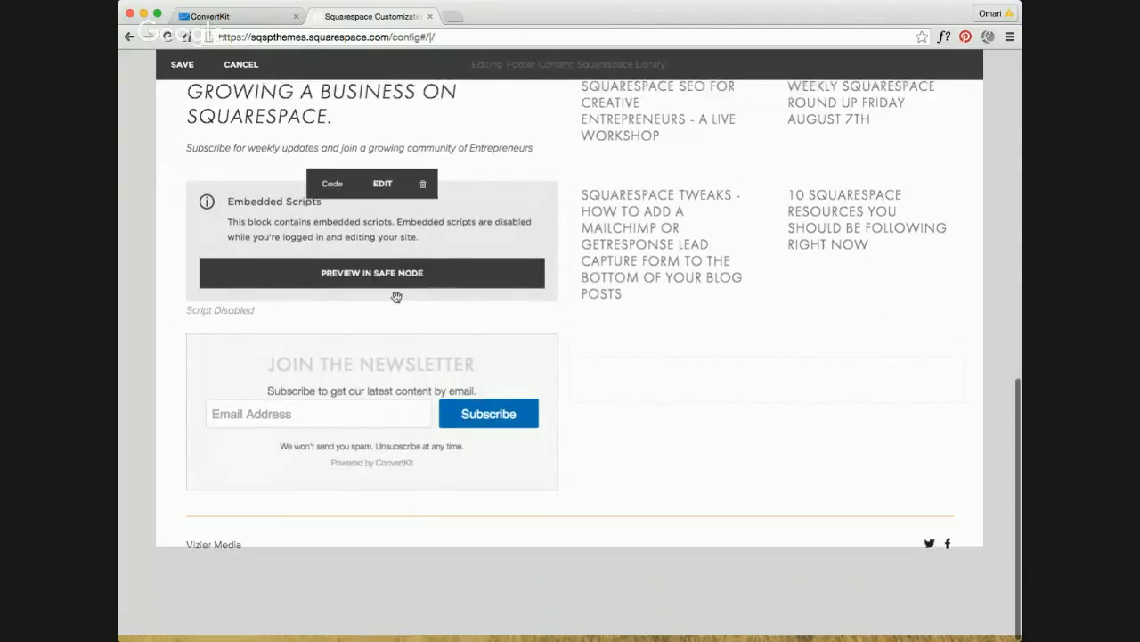
pyautogui.scroll(-1, 408, 383)
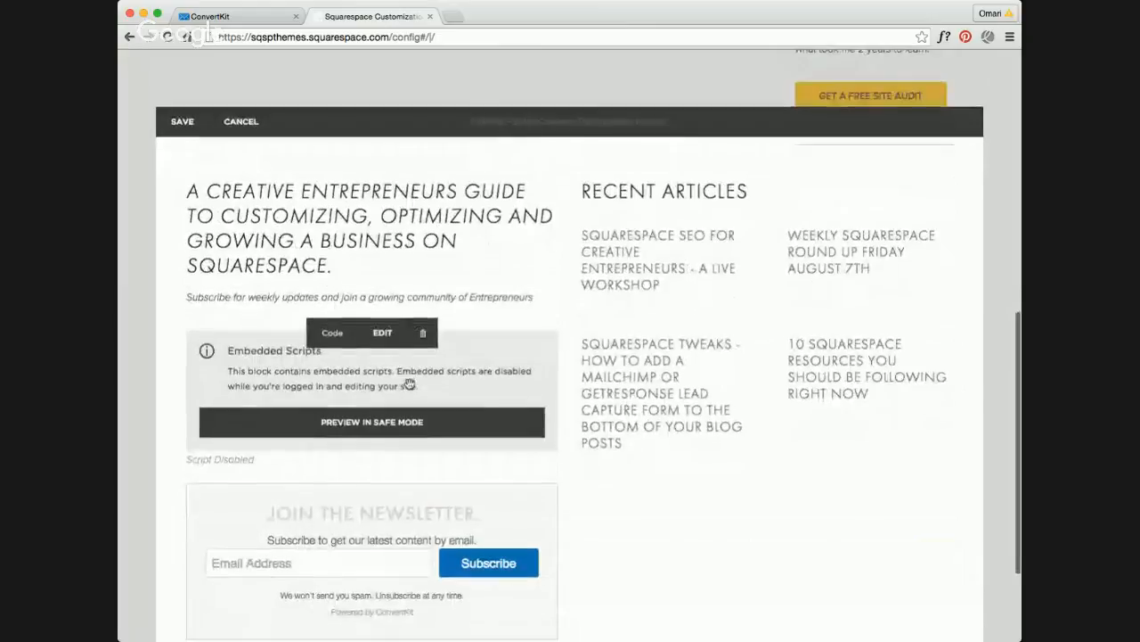
pyautogui.scroll(-1, 384, 490)
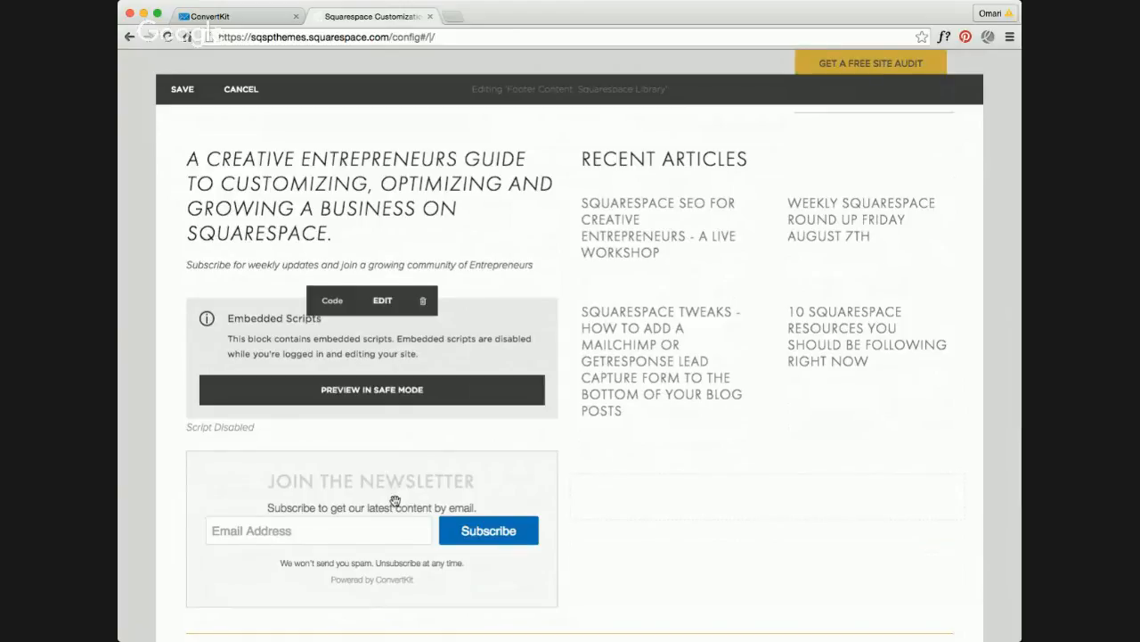
pyautogui.scroll(-1, 397, 495)
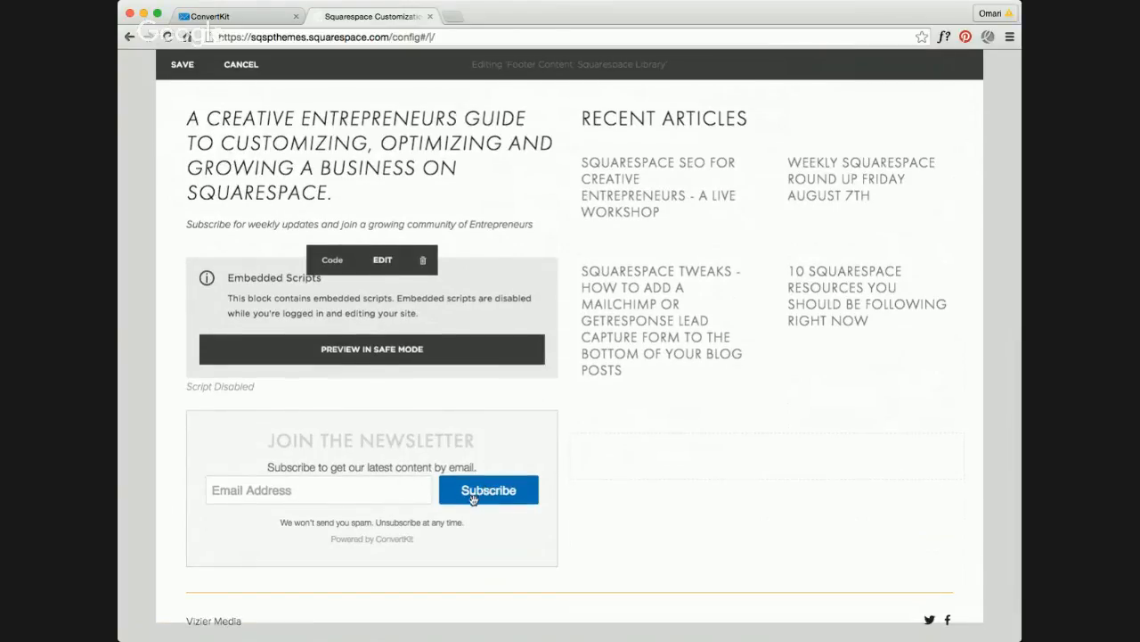
pyautogui.click(178, 64)
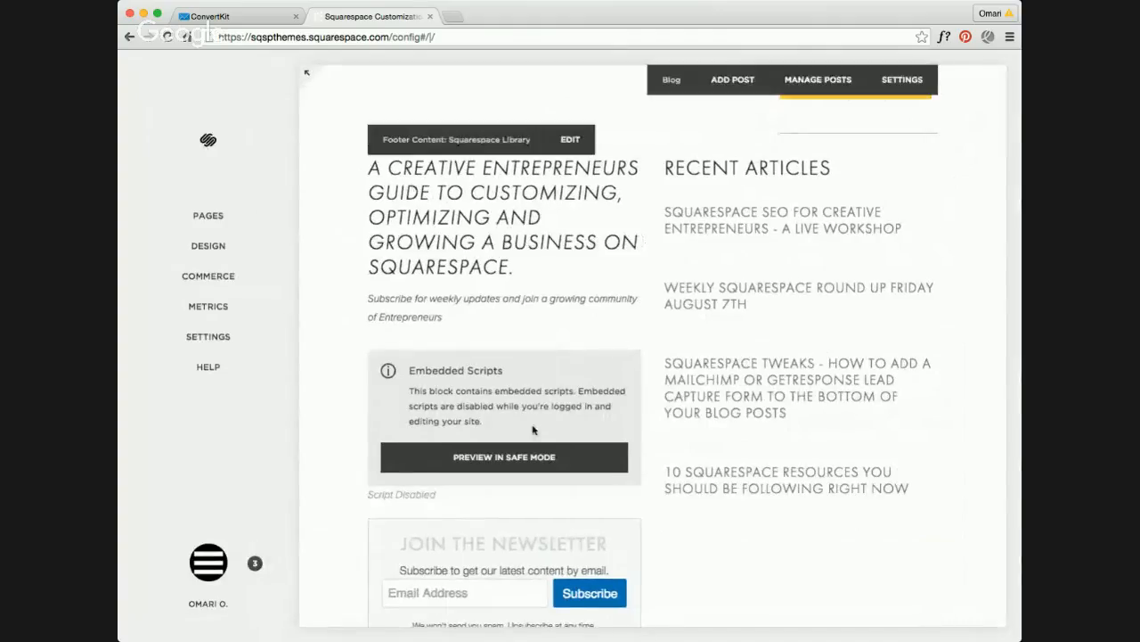
# Step: Reopen the footer's Code block and examine the embedded form's HTML and CSS rules through to the end, then close the editor
pyautogui.scroll(2, 532, 428)
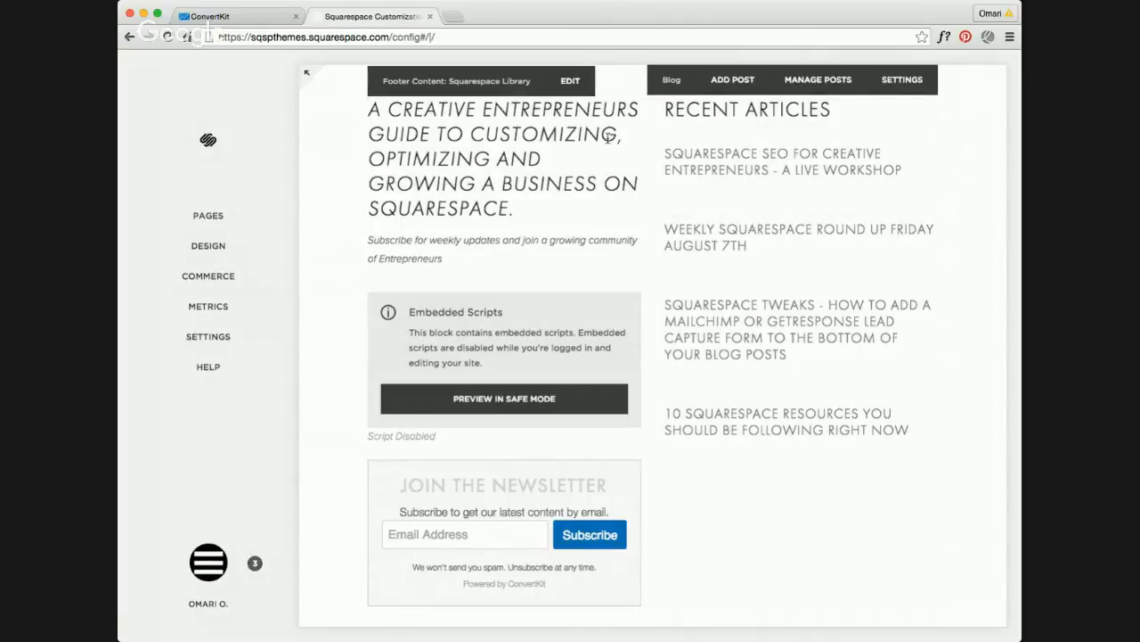
pyautogui.click(576, 89)
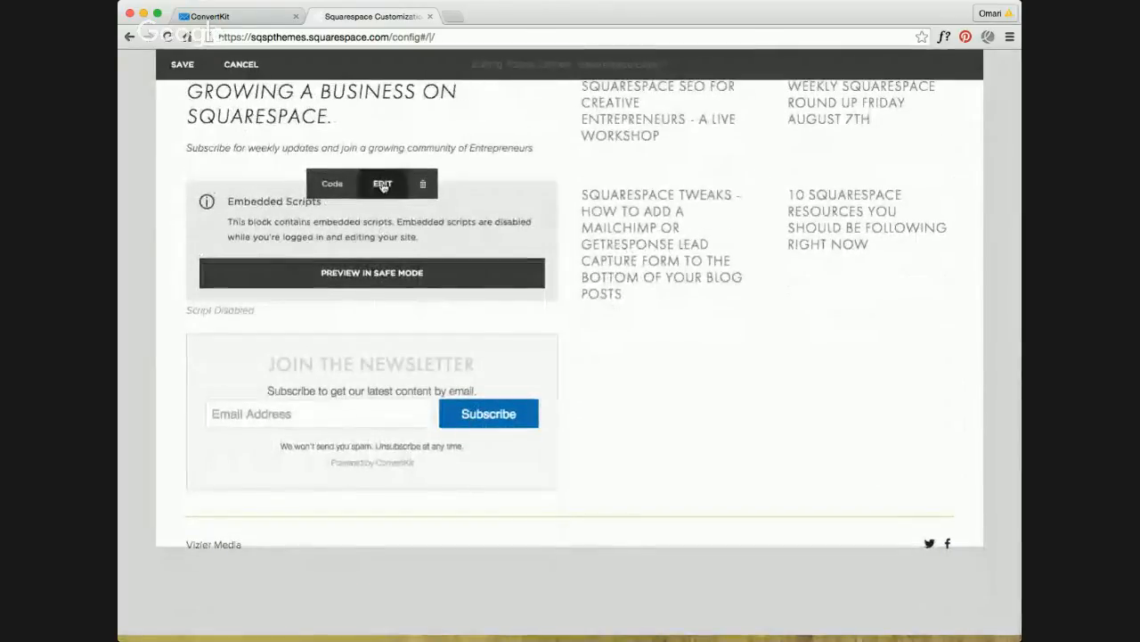
pyautogui.click(382, 185)
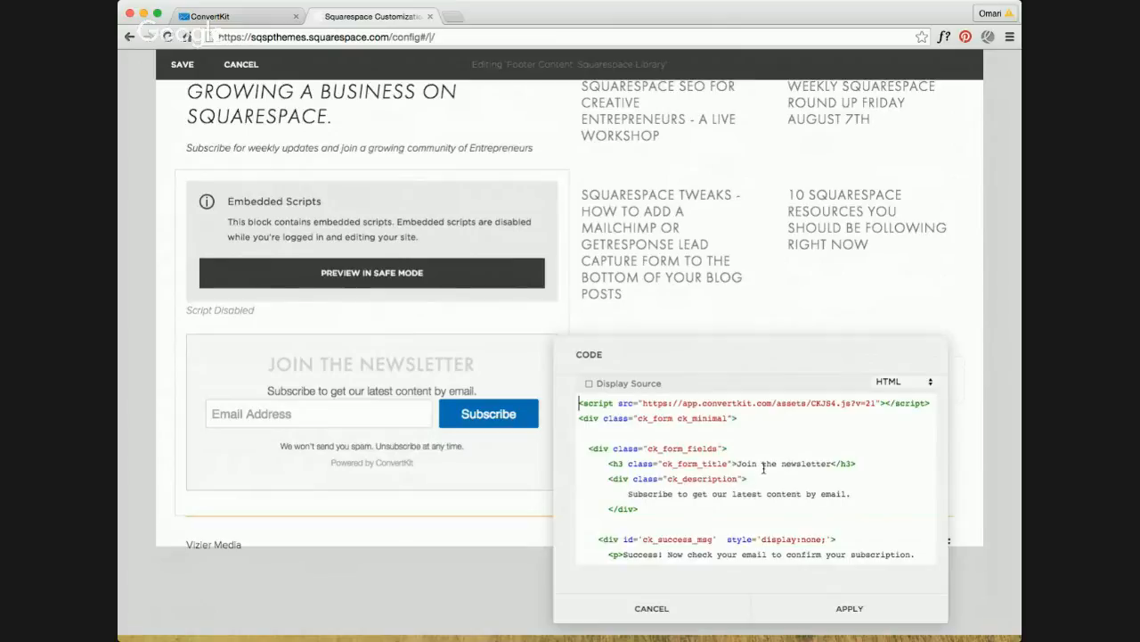
pyautogui.scroll(-5, 766, 481)
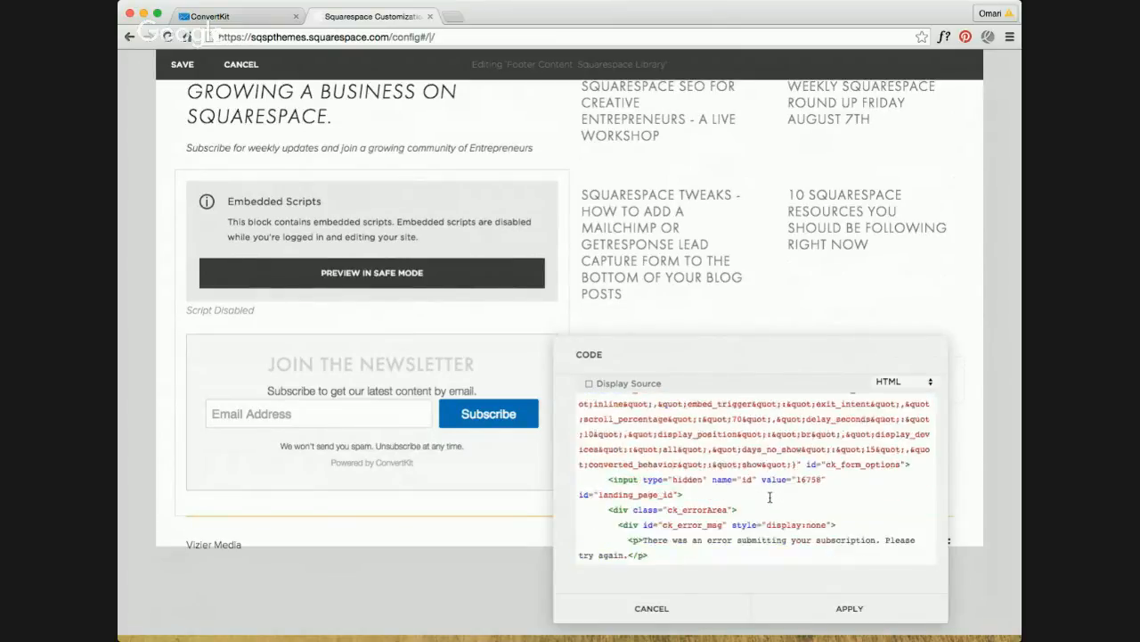
pyautogui.scroll(-10, 770, 497)
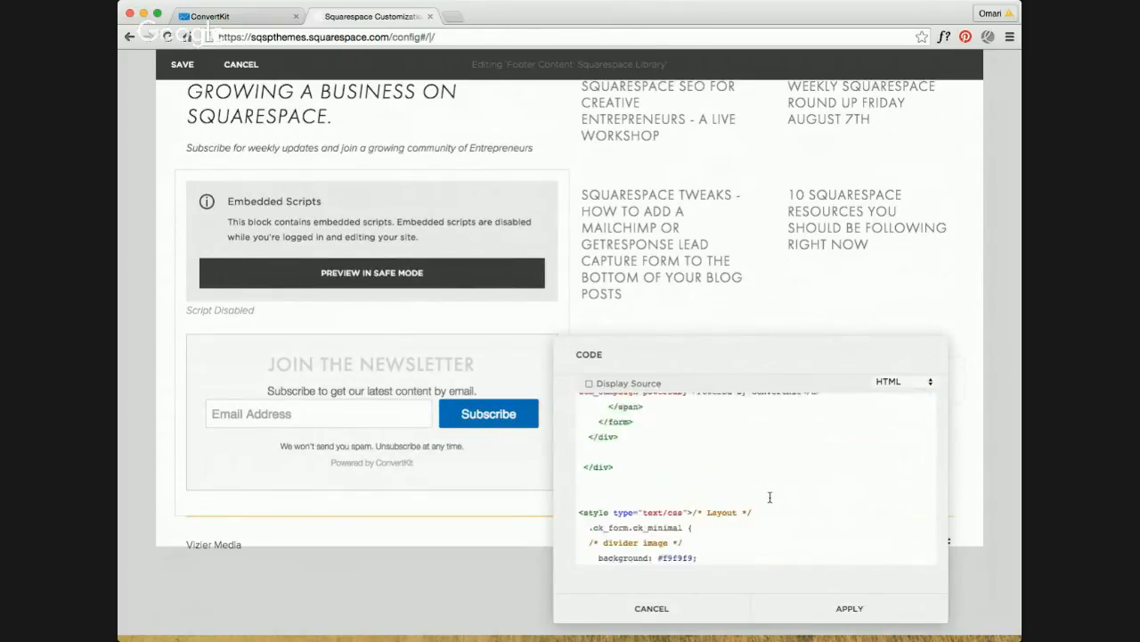
pyautogui.scroll(-8, 770, 497)
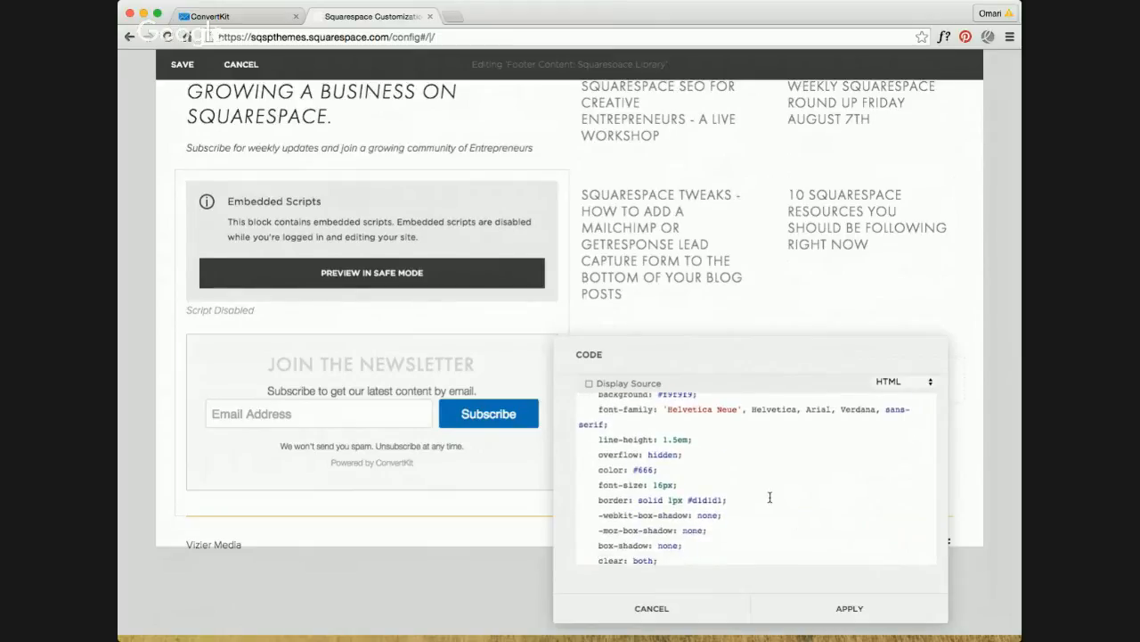
pyautogui.scroll(4, 770, 497)
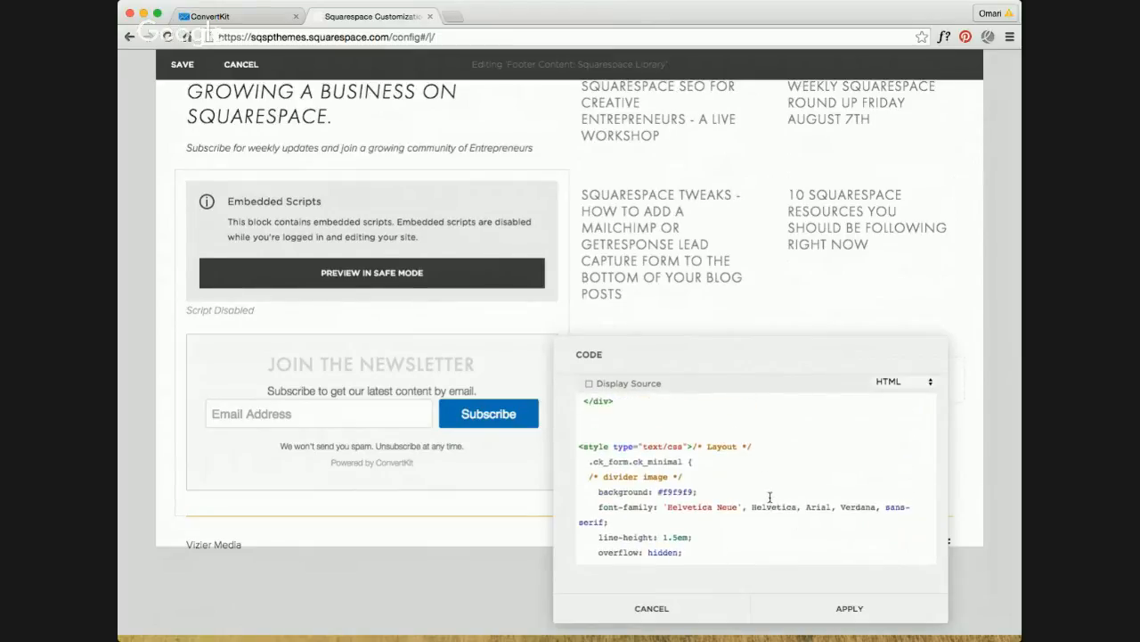
pyautogui.scroll(-5, 770, 498)
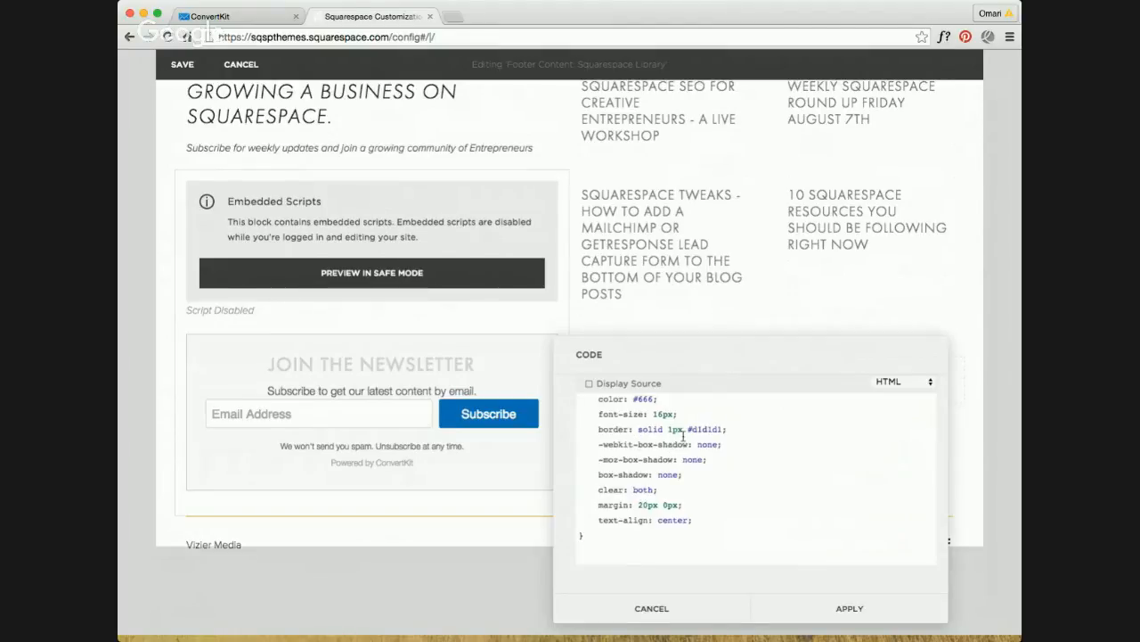
pyautogui.scroll(-5, 745, 470)
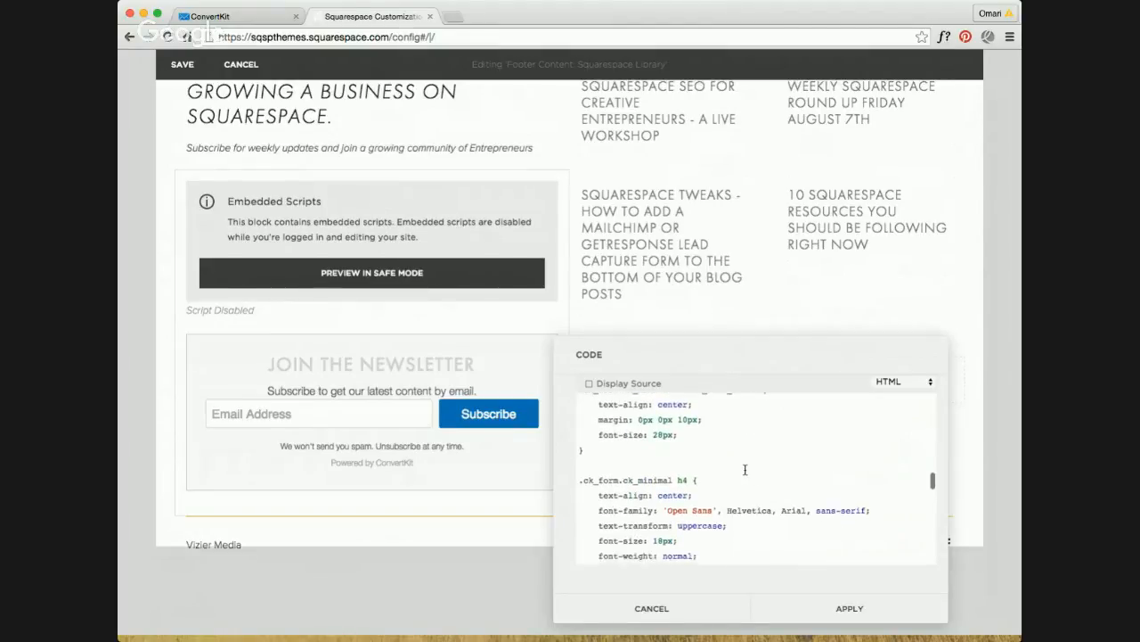
pyautogui.scroll(-6, 744, 469)
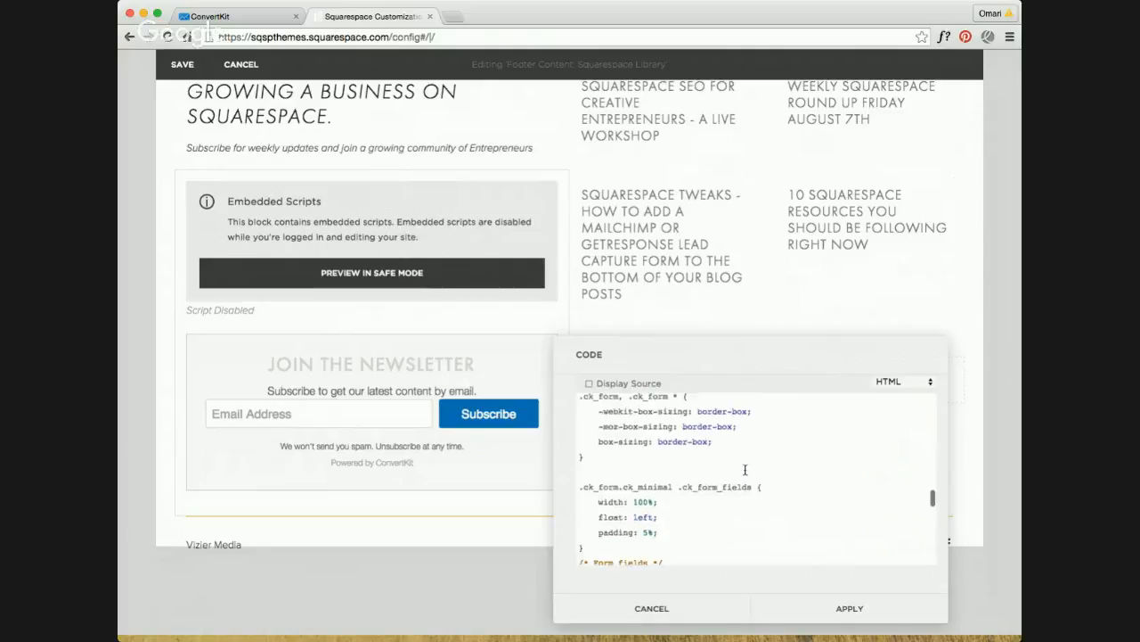
pyautogui.scroll(-6, 745, 470)
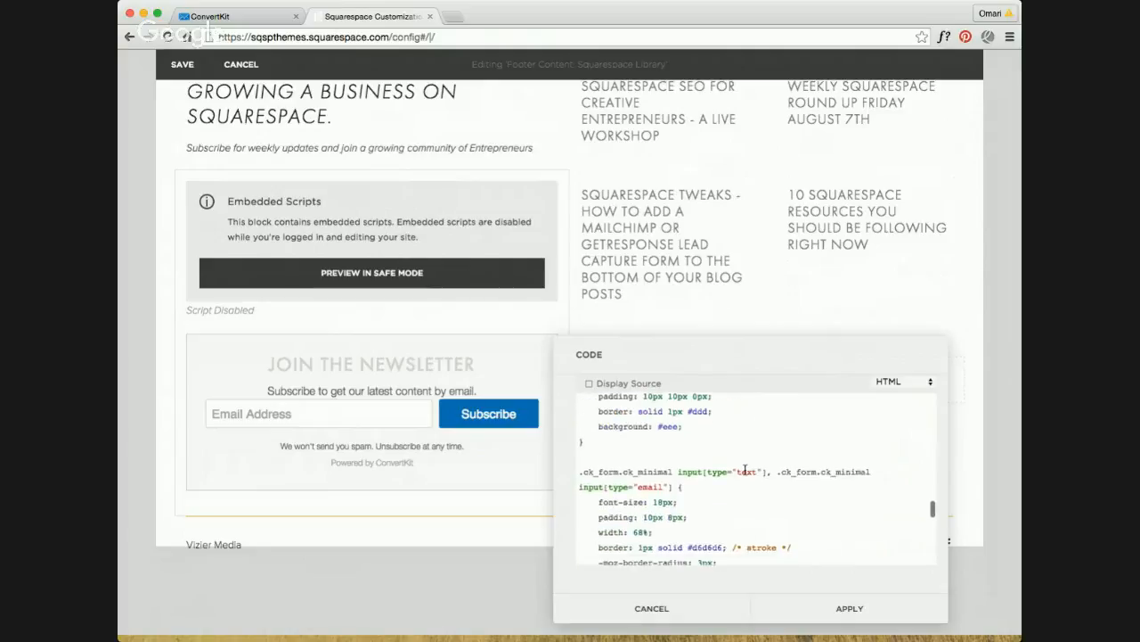
pyautogui.scroll(-3, 745, 470)
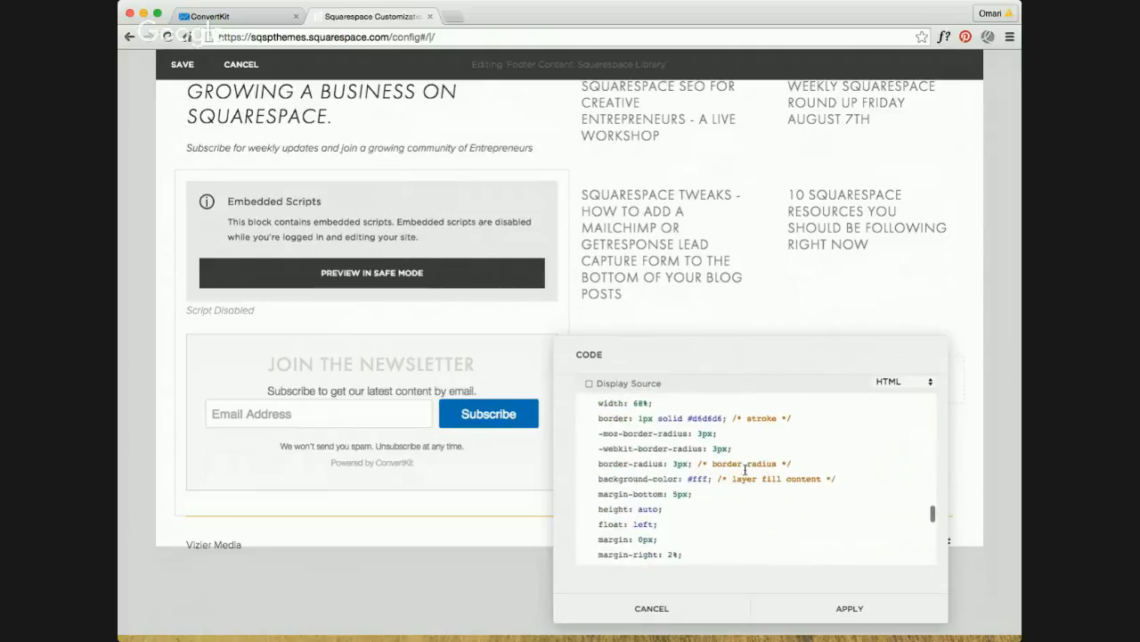
pyautogui.scroll(3, 710, 425)
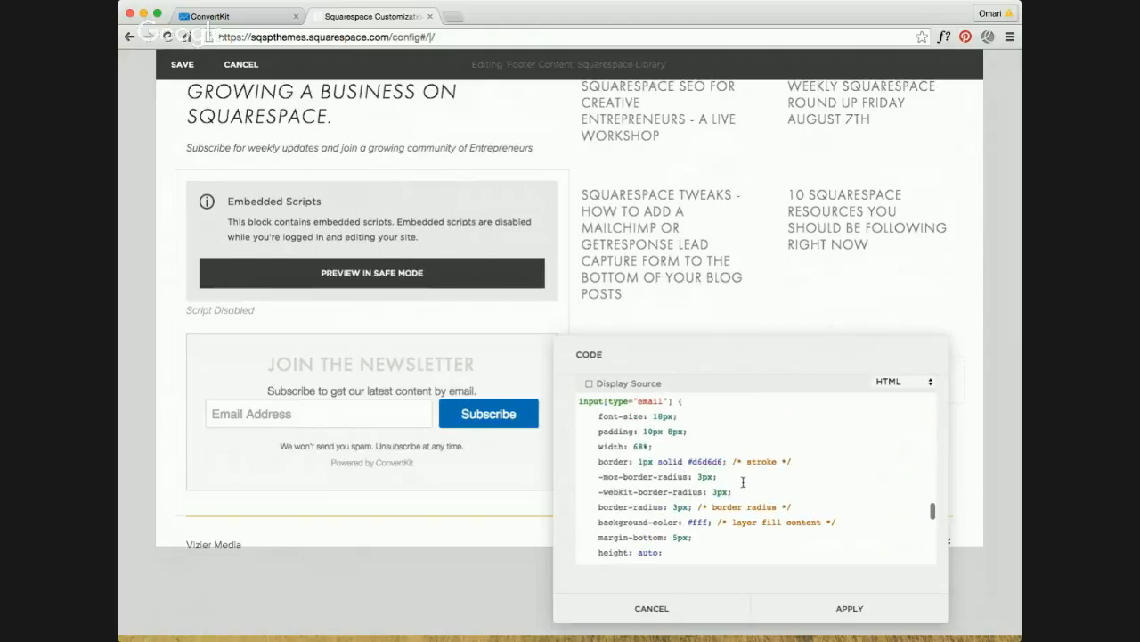
pyautogui.scroll(-10, 743, 482)
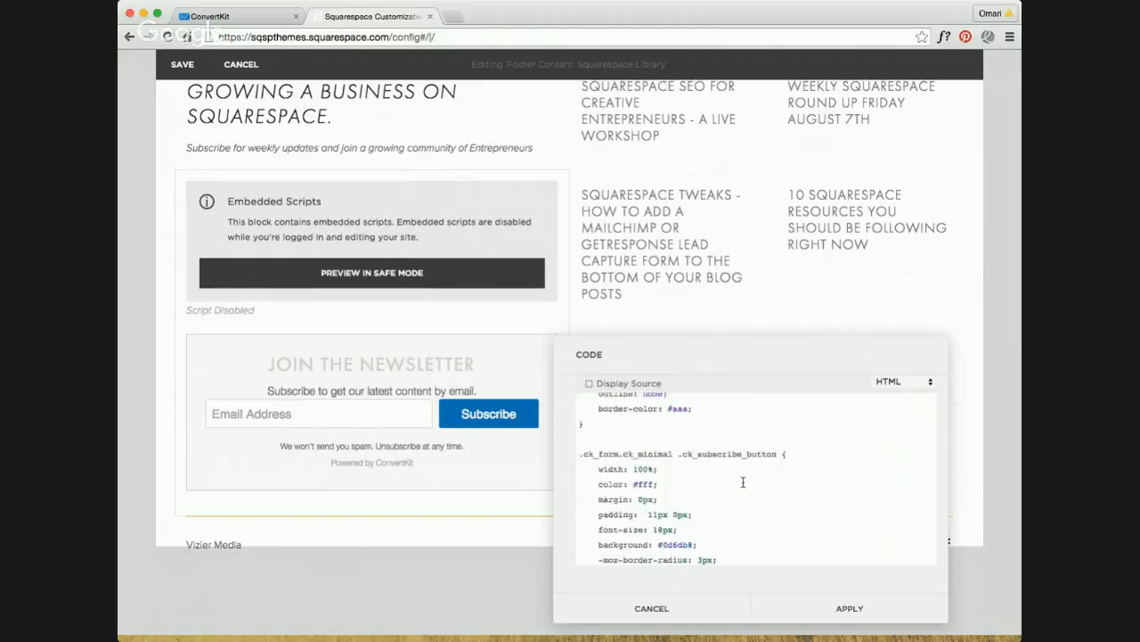
pyautogui.scroll(-10, 743, 482)
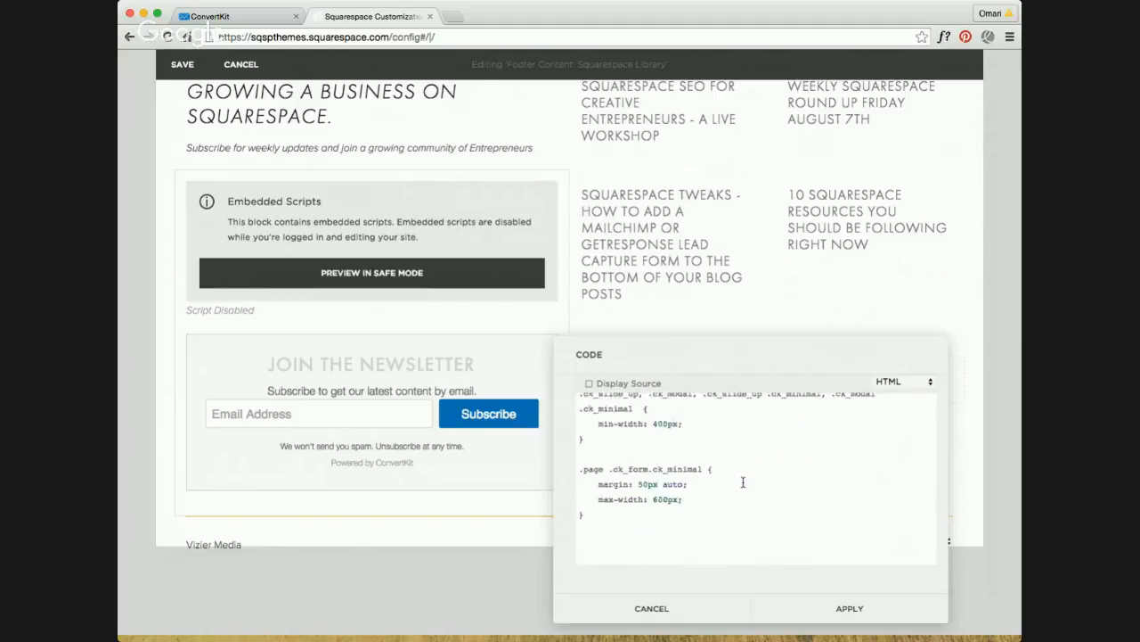
pyautogui.scroll(-1, 743, 482)
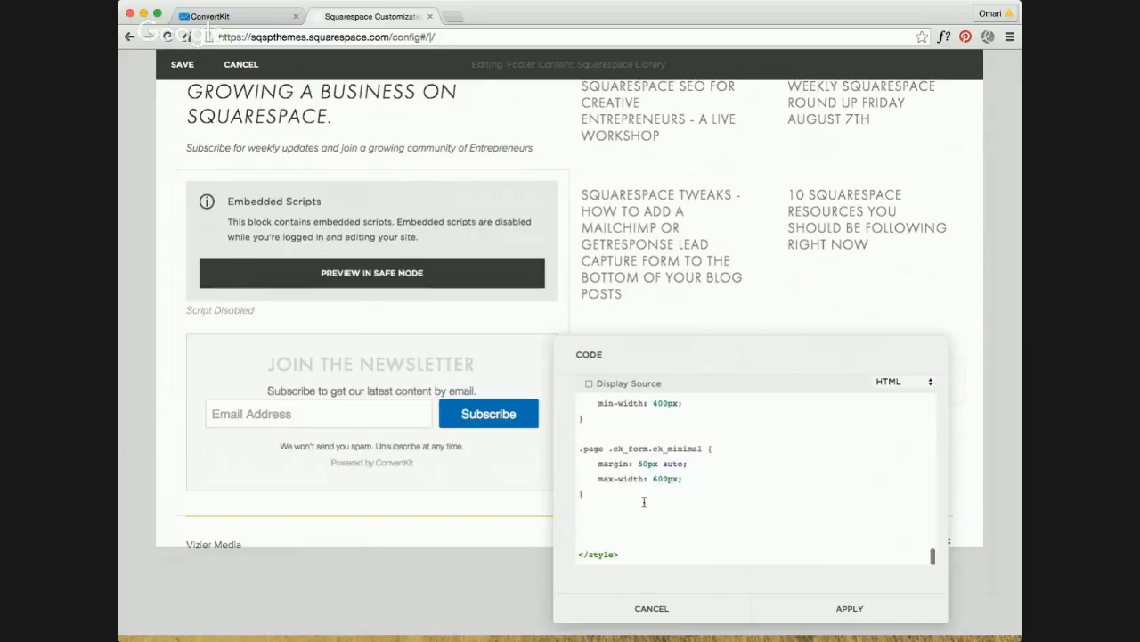
pyautogui.click(804, 609)
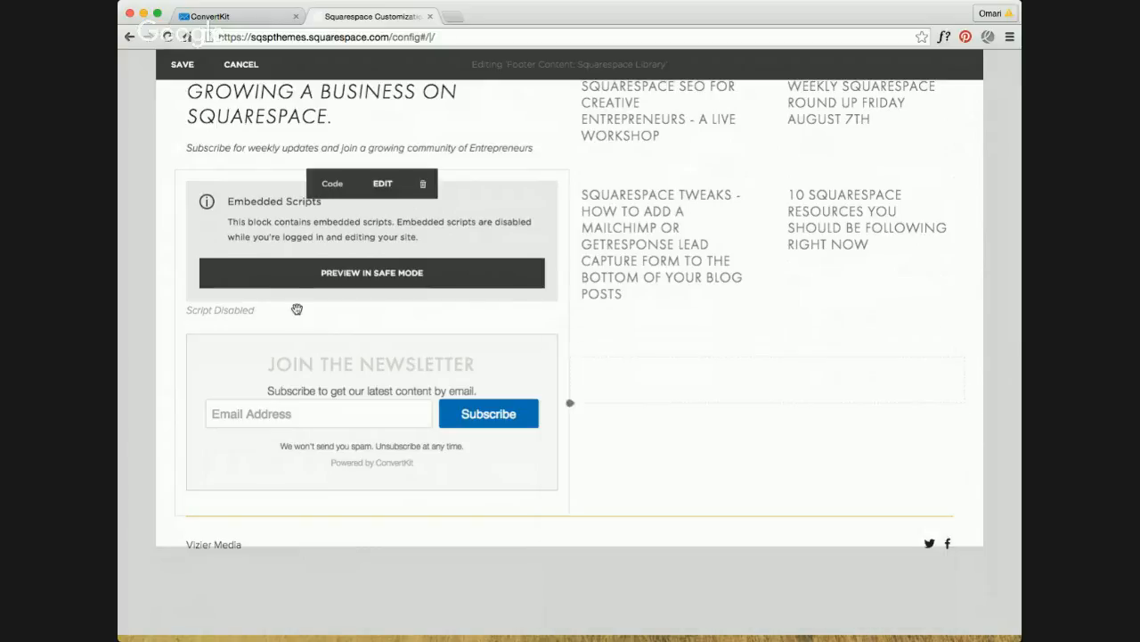
pyautogui.scroll(3, 247, 135)
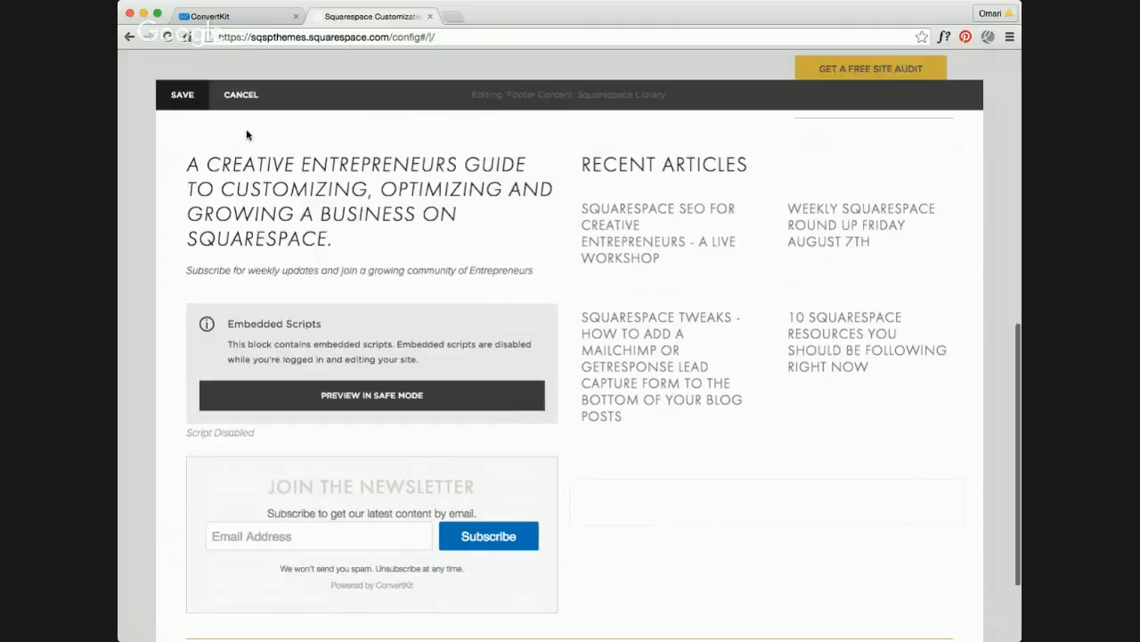
# Step: Switch to ConvertKit and look at its Broadcasts and Automations sections
pyautogui.click(213, 16)
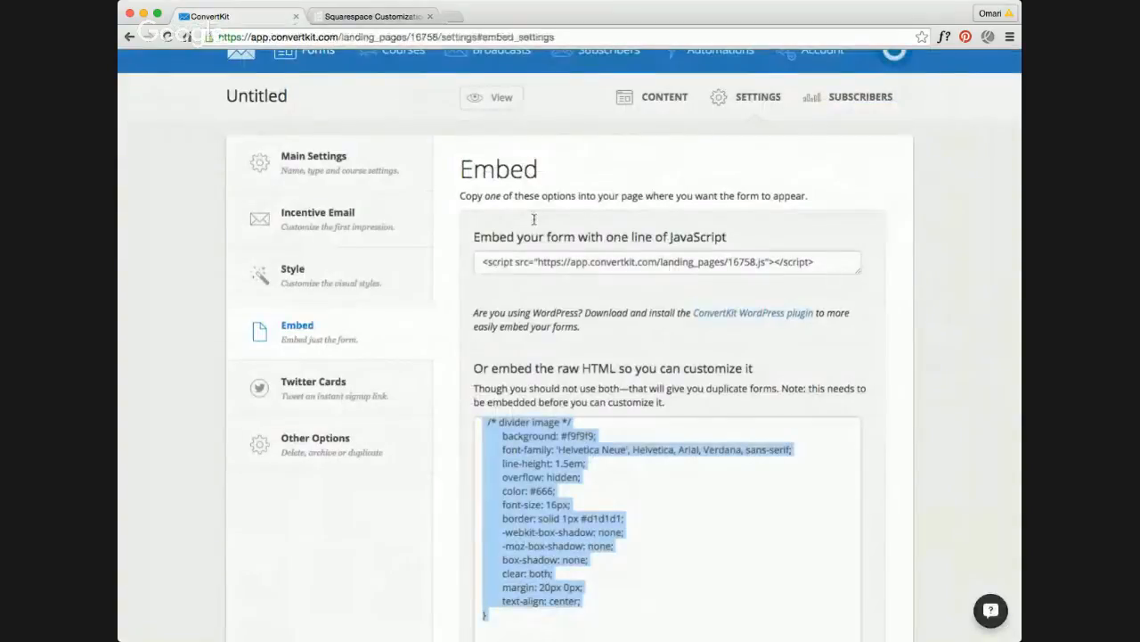
pyautogui.scroll(1, 605, 160)
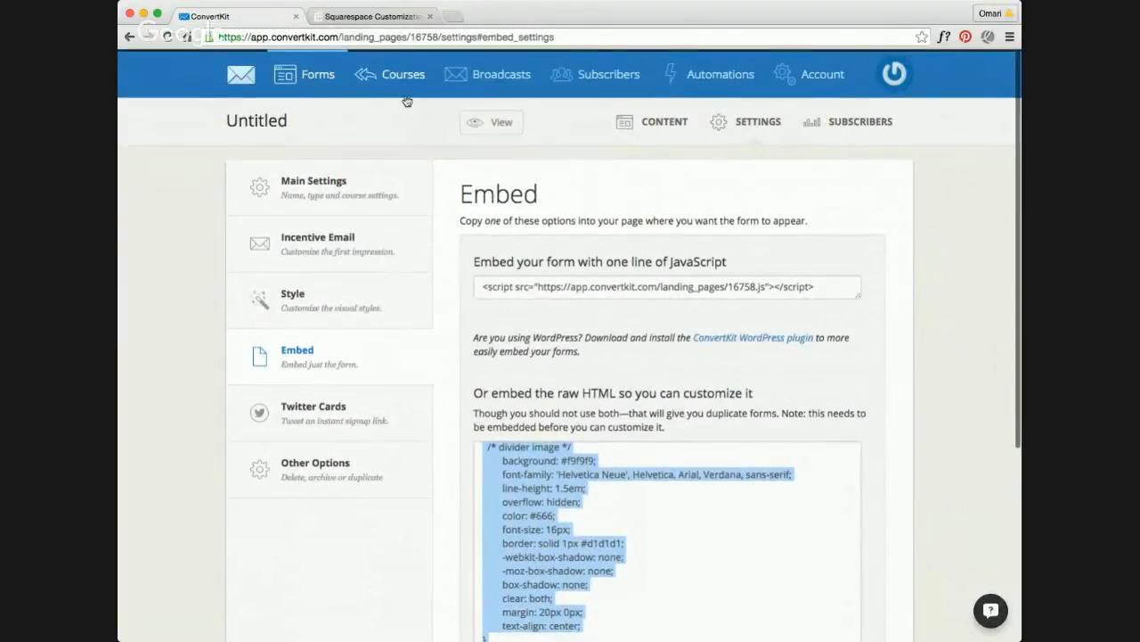
pyautogui.click(499, 75)
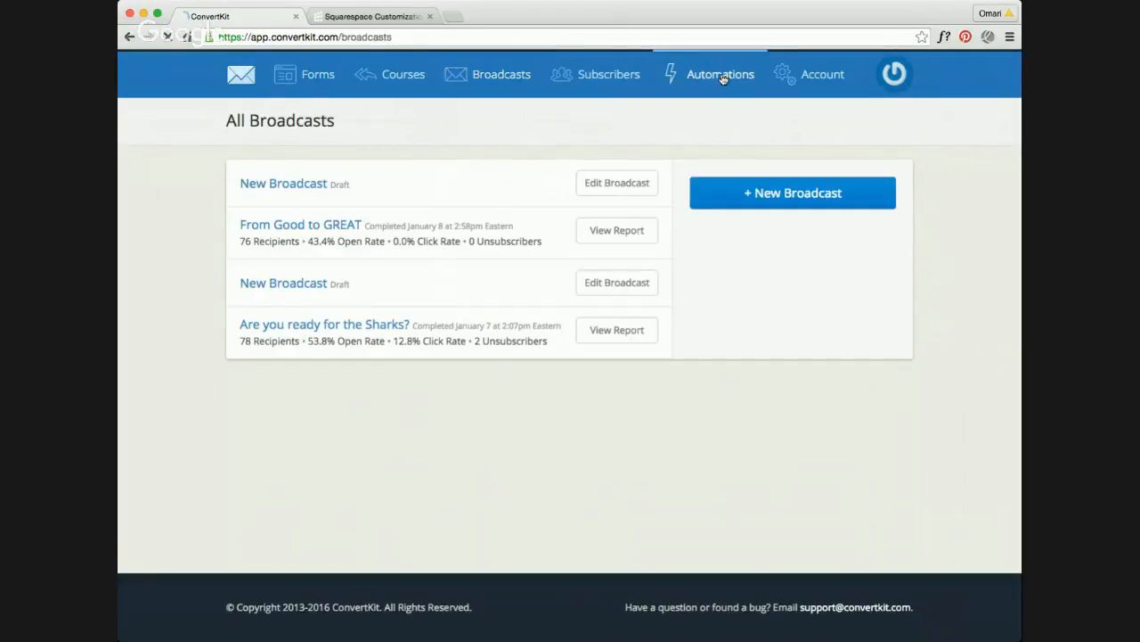
pyautogui.click(723, 79)
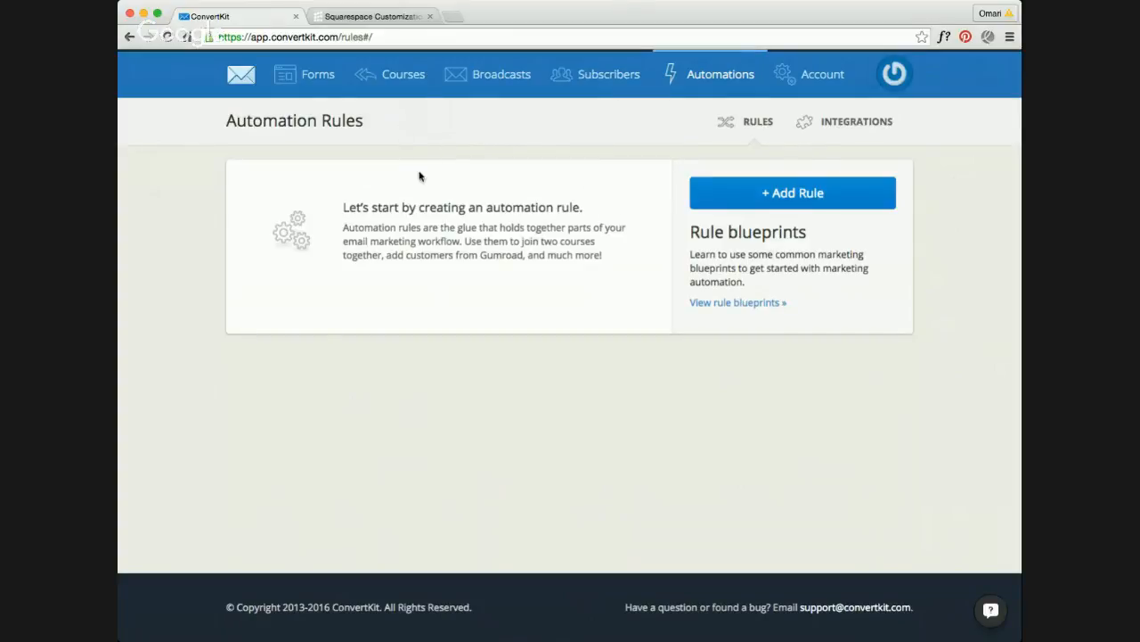
# Step: Create a new course in the Courses section named "Getting started with Convertkit and Squarespace"
pyautogui.click(403, 78)
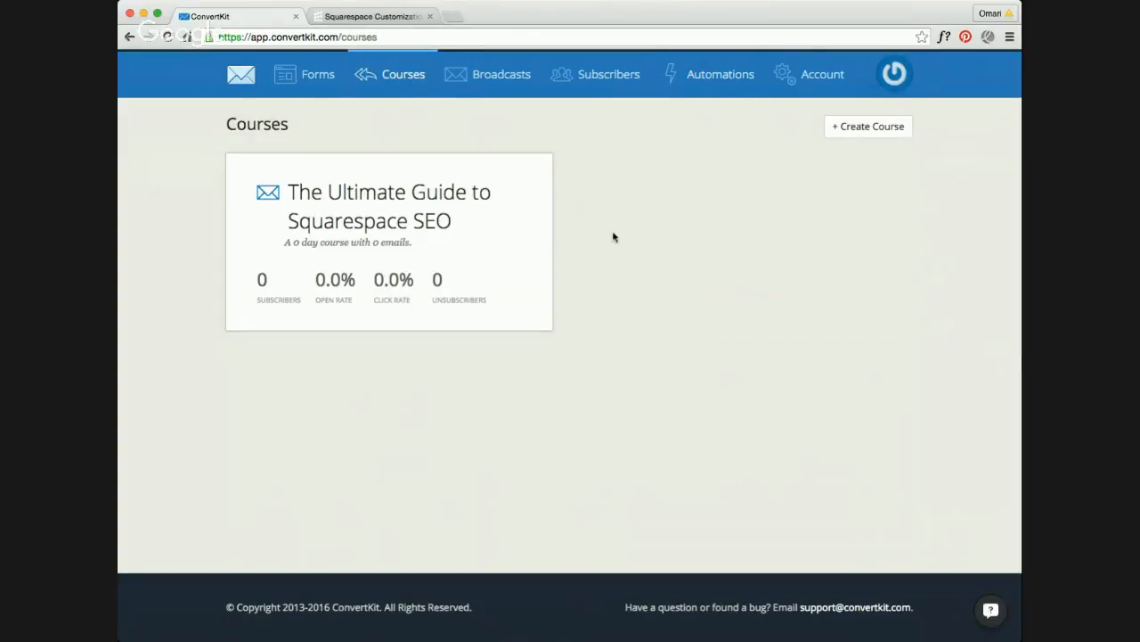
pyautogui.click(895, 132)
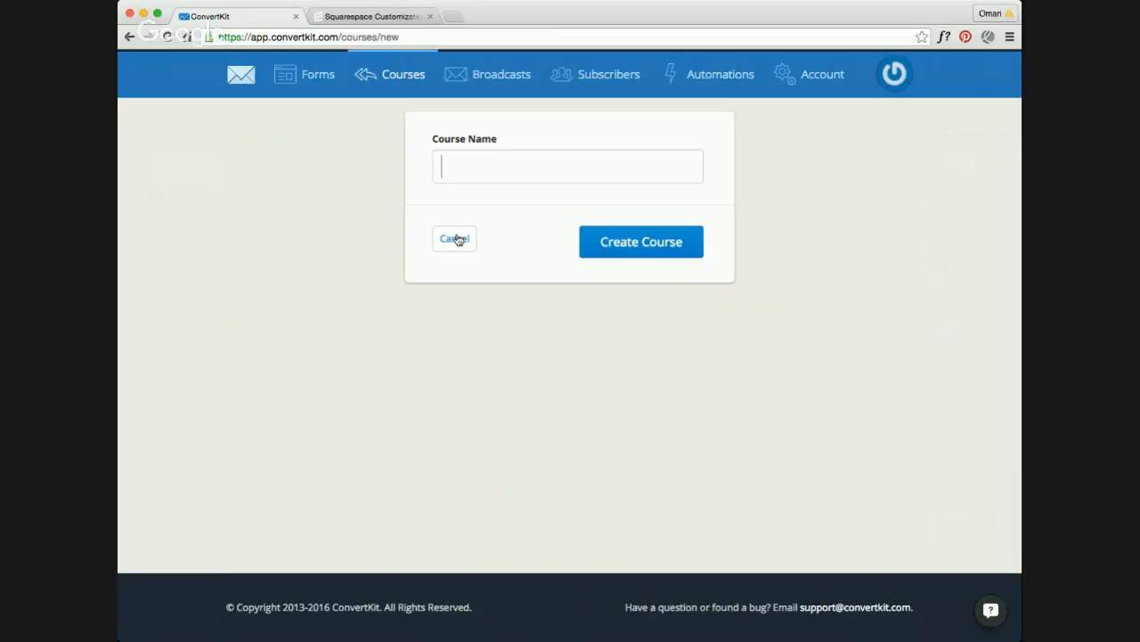
pyautogui.write('Getting s')
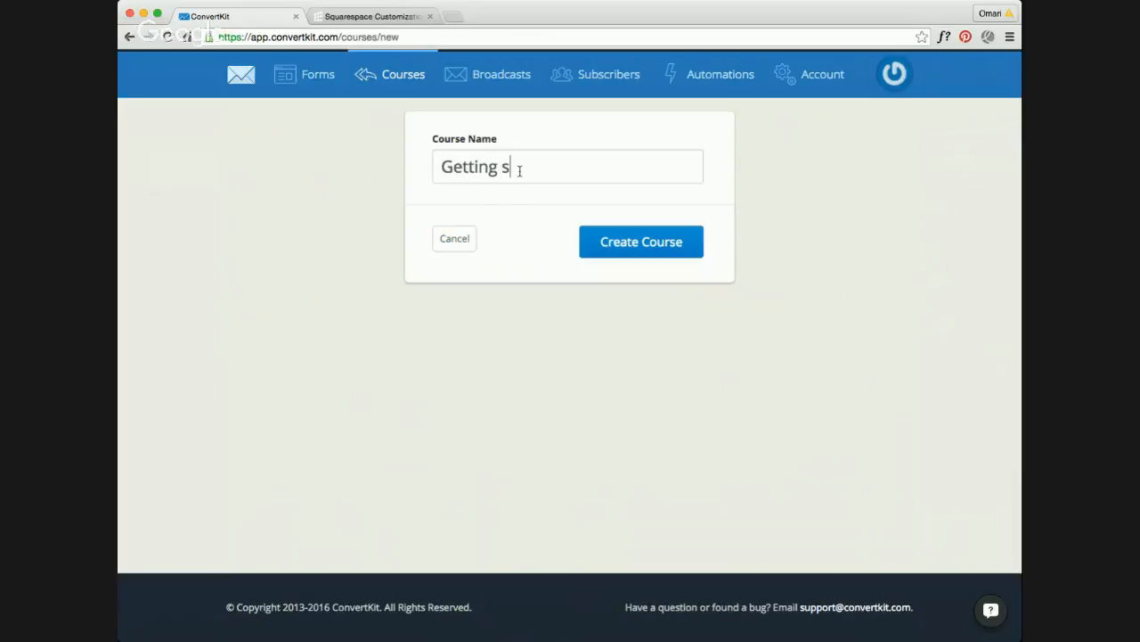
pyautogui.write('tarted with ')
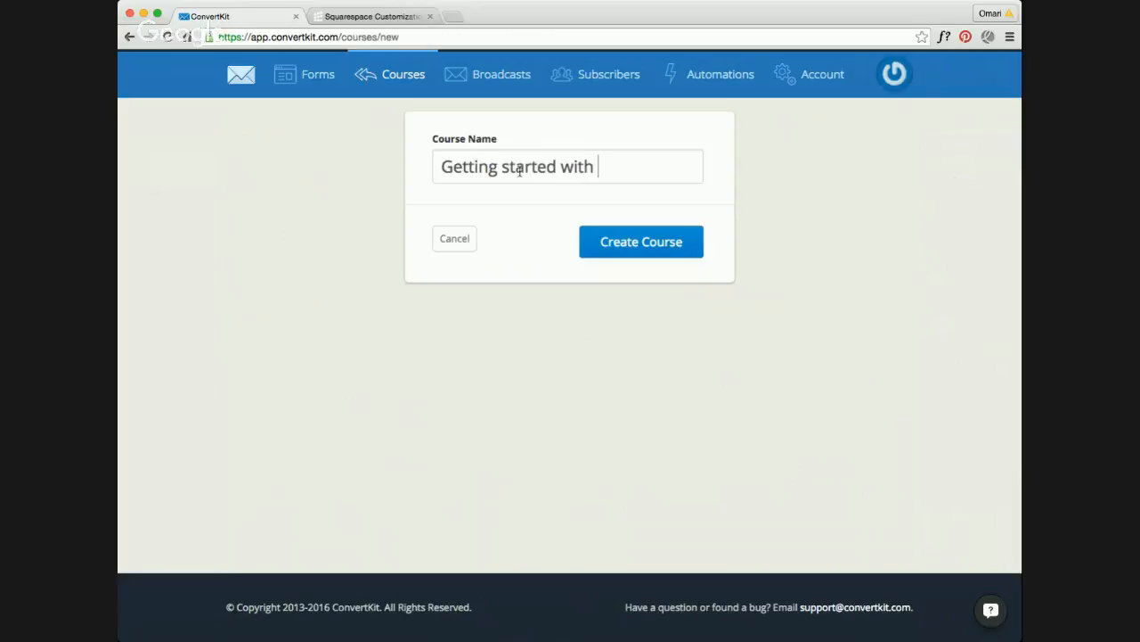
pyautogui.write('COnvertkit an')
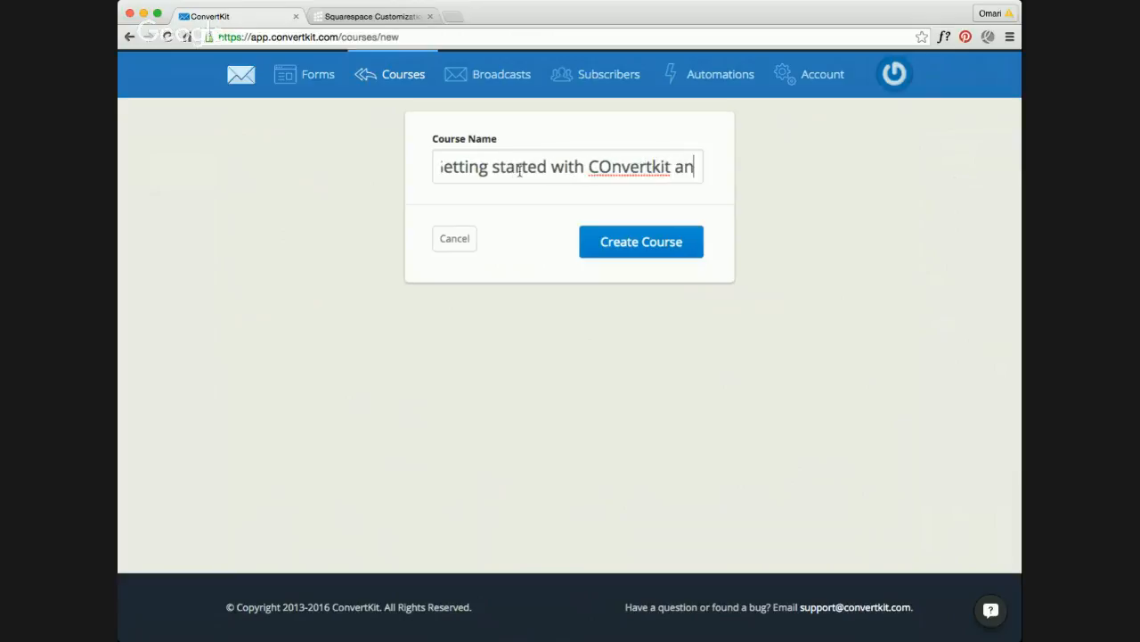
pyautogui.write('d Squarespace')
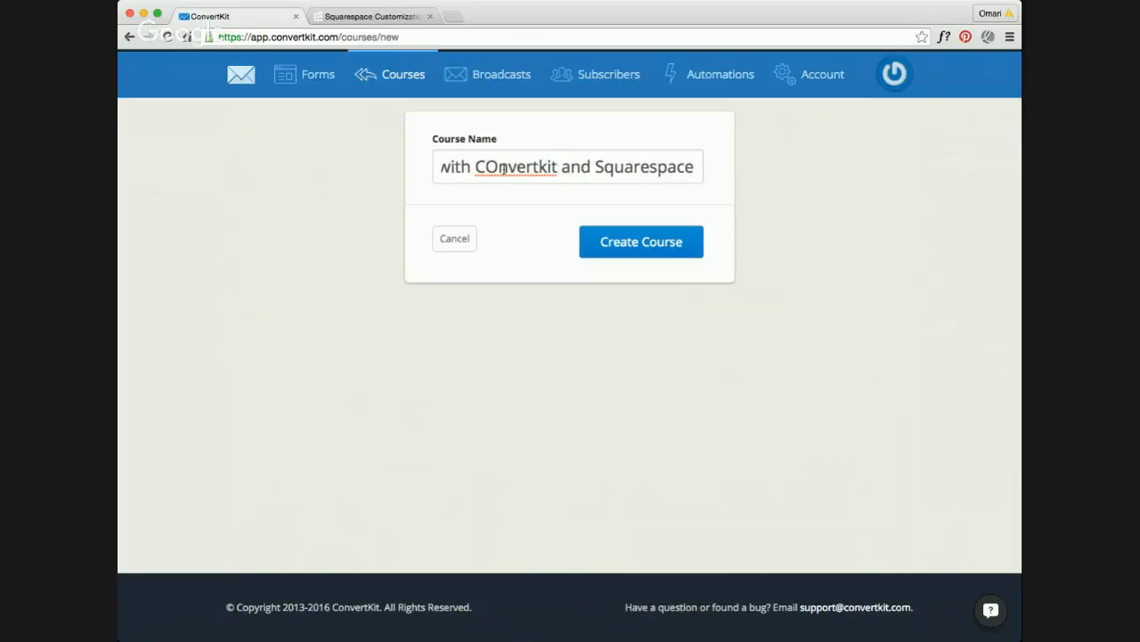
pyautogui.click(497, 167)
pyautogui.press('BackSpace')
pyautogui.write('o')
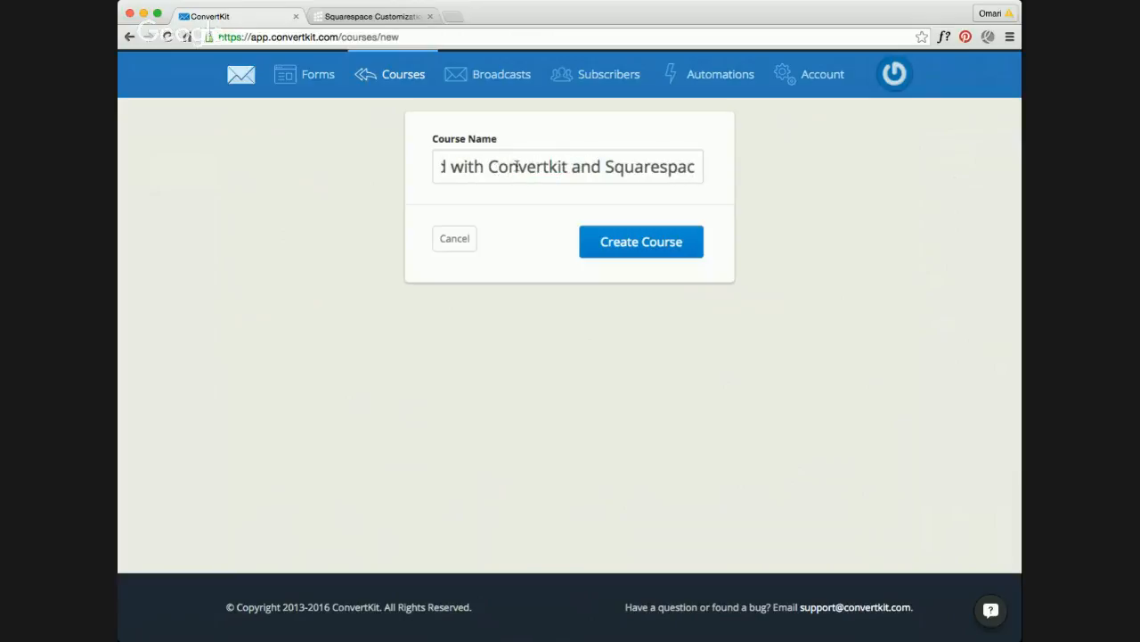
pyautogui.click(641, 244)
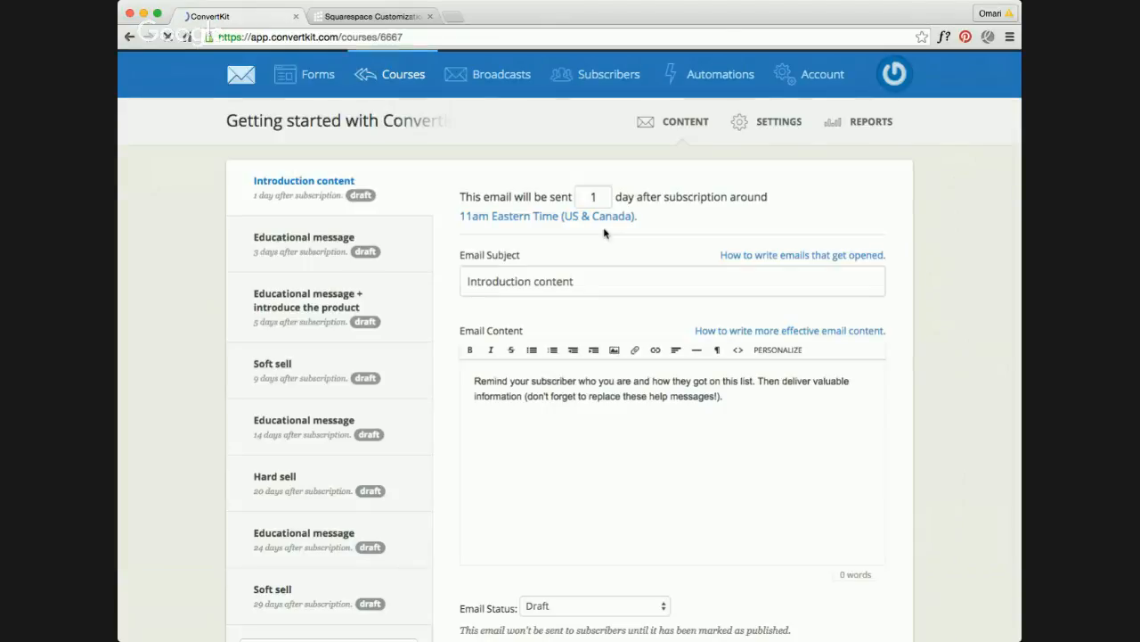
# Step: Examine the new course's draft email sequence, its send intervals and the introduction email's content and status settings
pyautogui.scroll(-3, 336, 272)
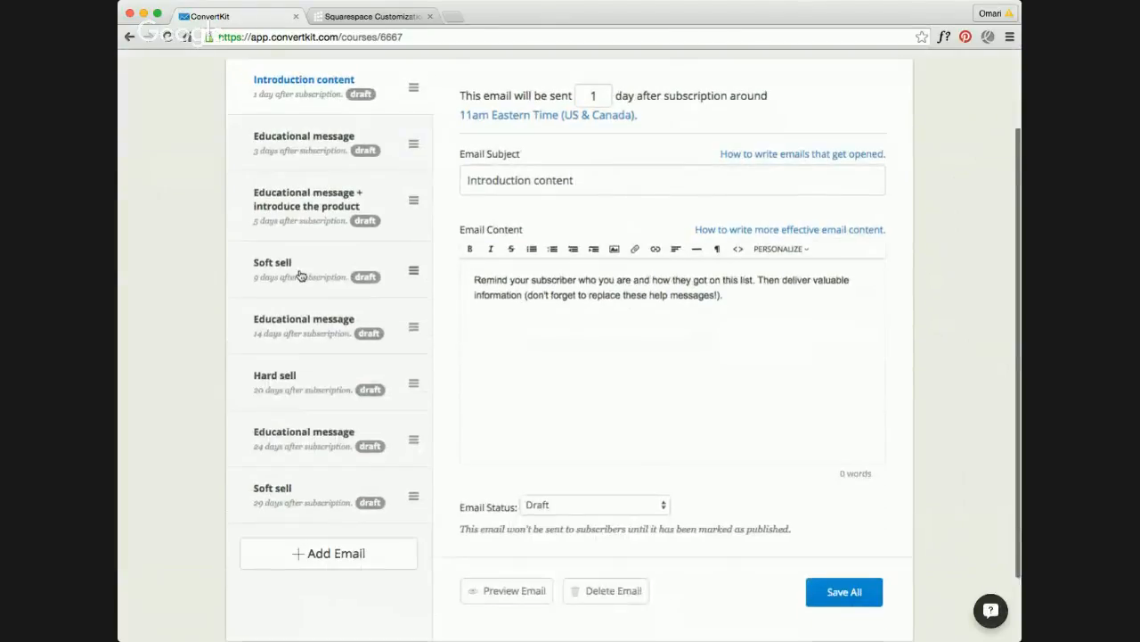
pyautogui.scroll(3, 308, 246)
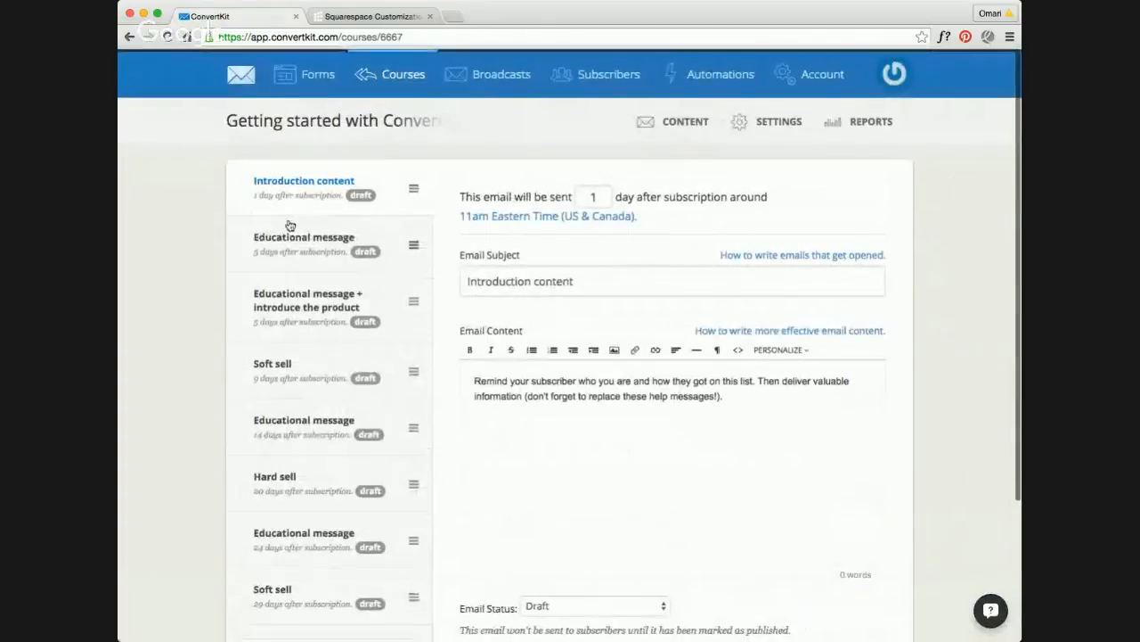
pyautogui.scroll(-2, 297, 256)
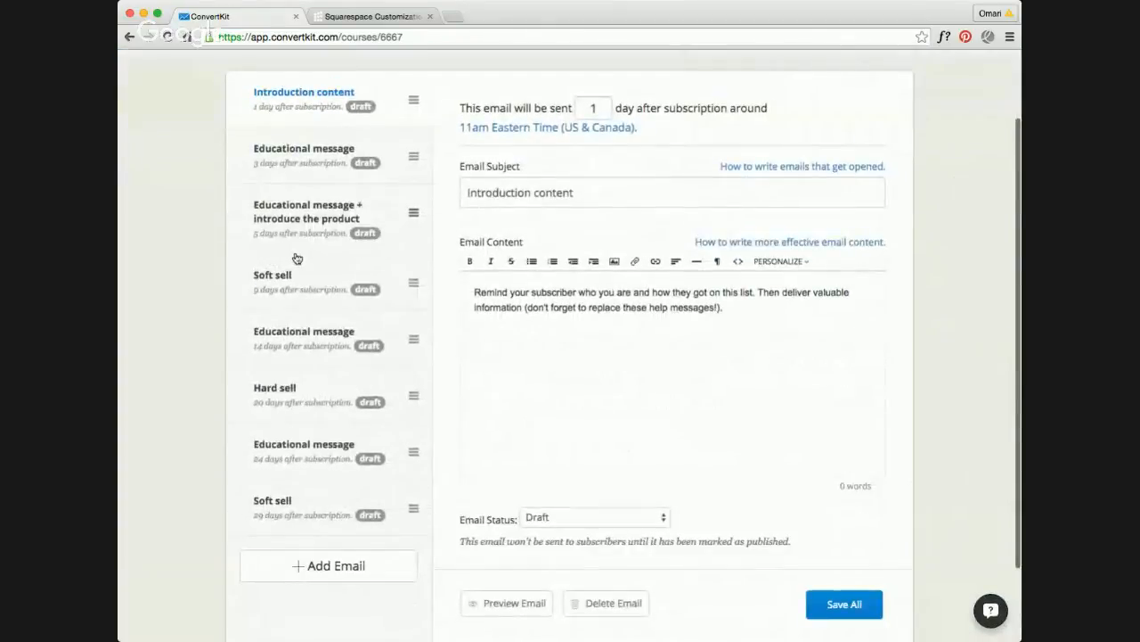
pyautogui.scroll(-2, 297, 258)
pyautogui.scroll(1, 297, 258)
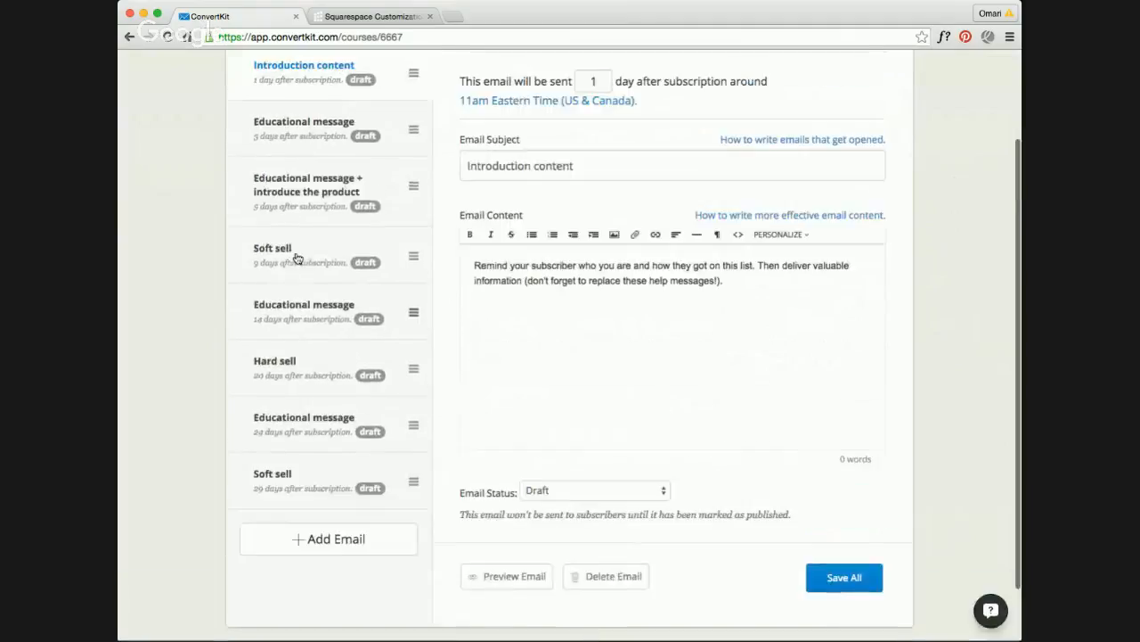
pyautogui.scroll(2, 297, 258)
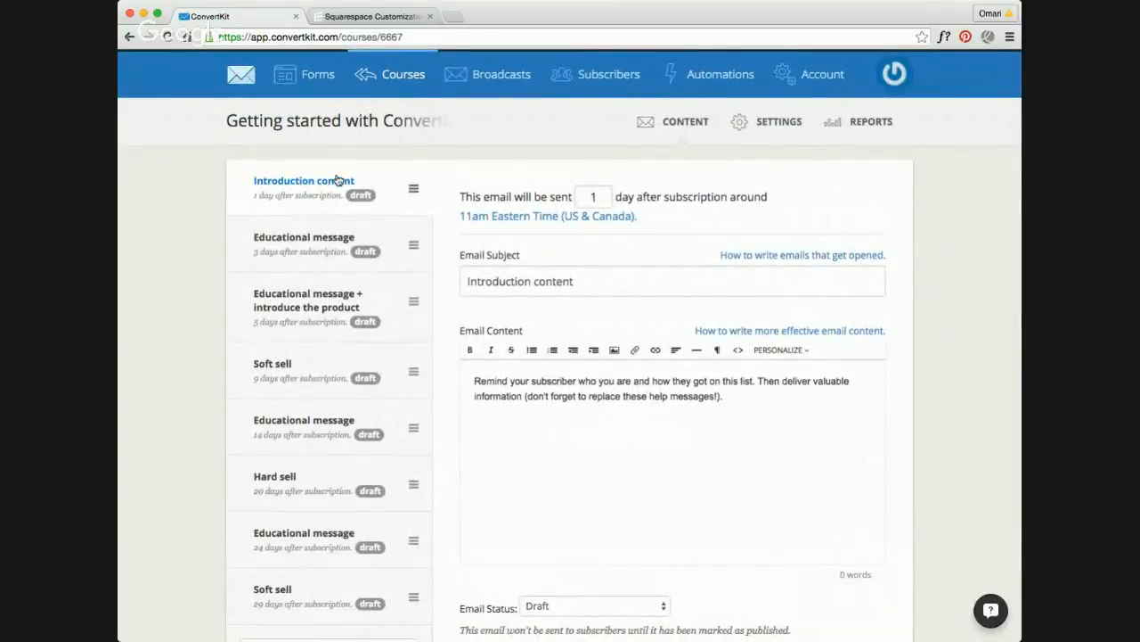
pyautogui.scroll(-2, 332, 214)
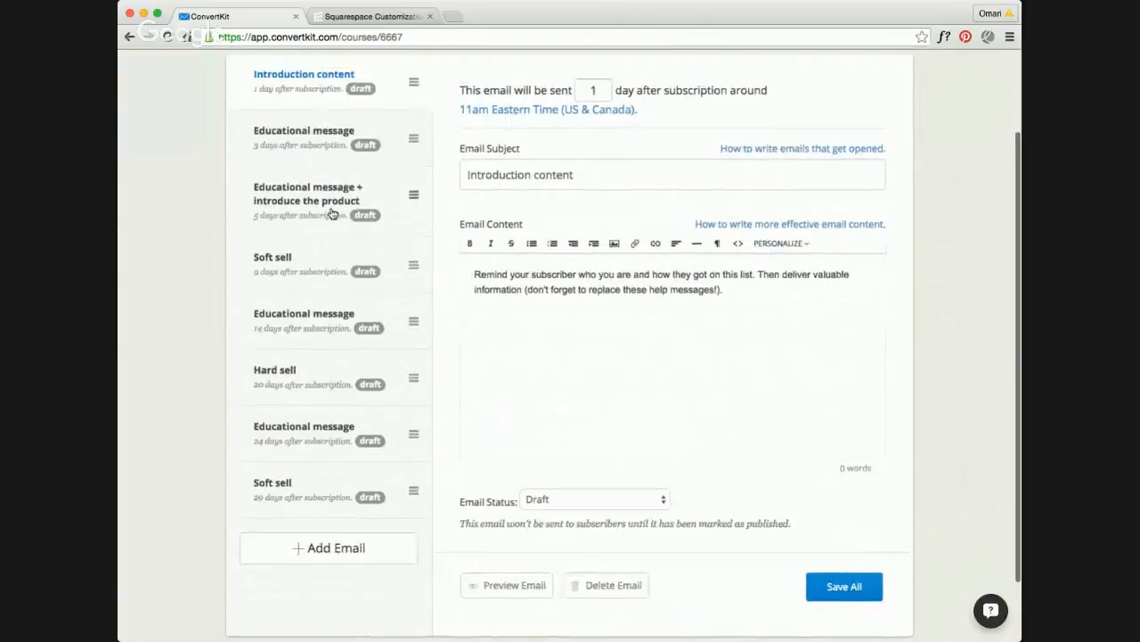
pyautogui.scroll(-1, 331, 214)
pyautogui.scroll(3, 331, 214)
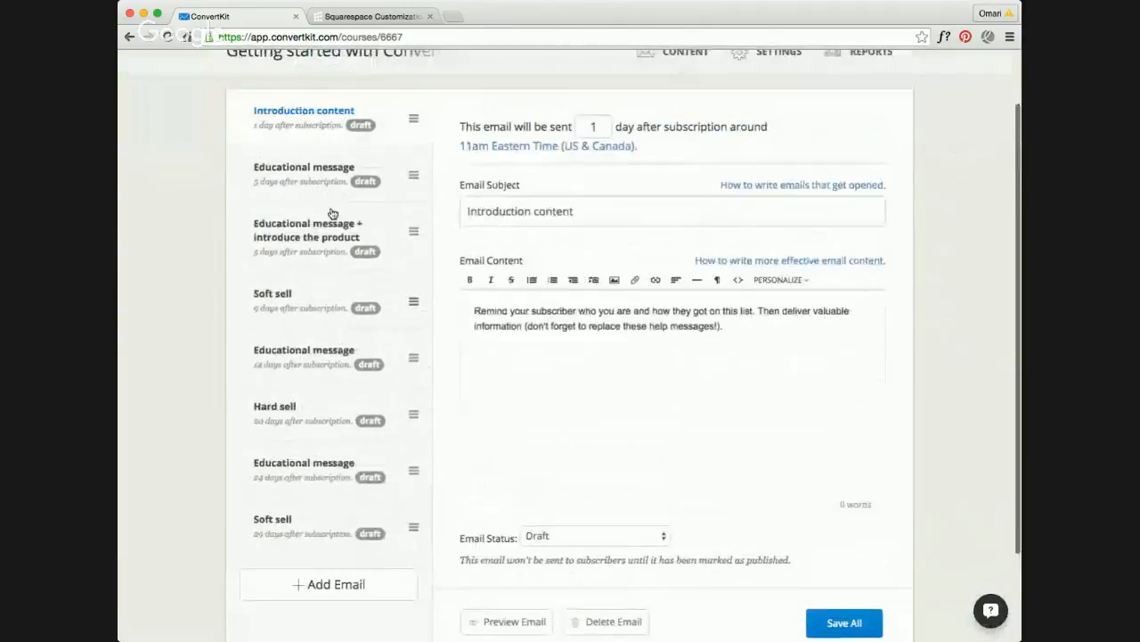
pyautogui.scroll(1, 331, 213)
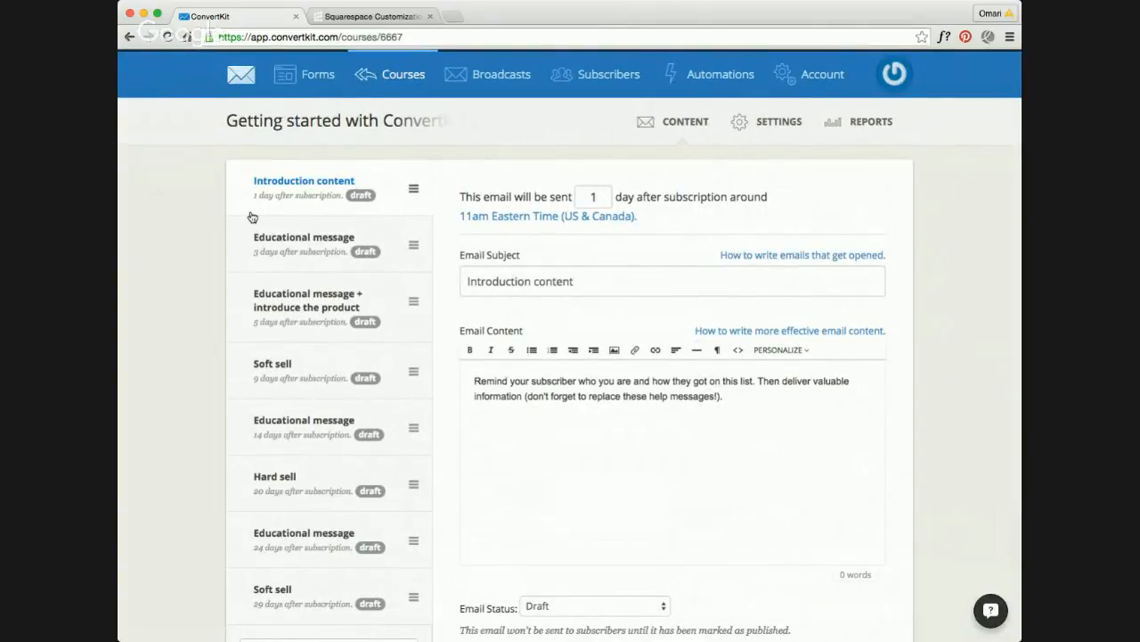
pyautogui.scroll(-3, 252, 217)
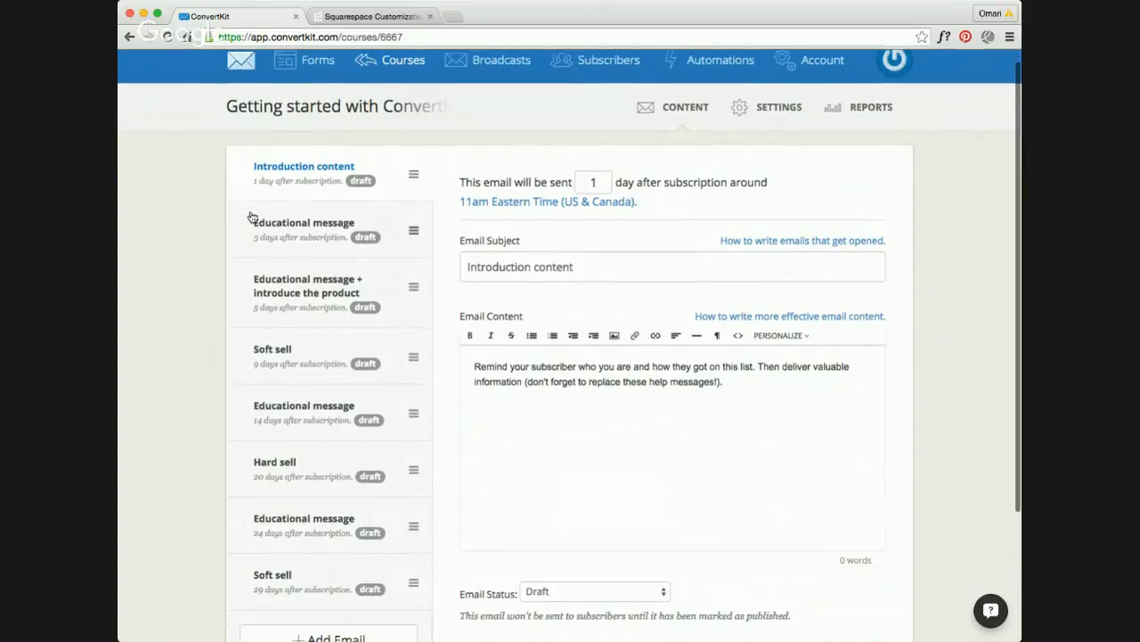
pyautogui.scroll(-1, 252, 217)
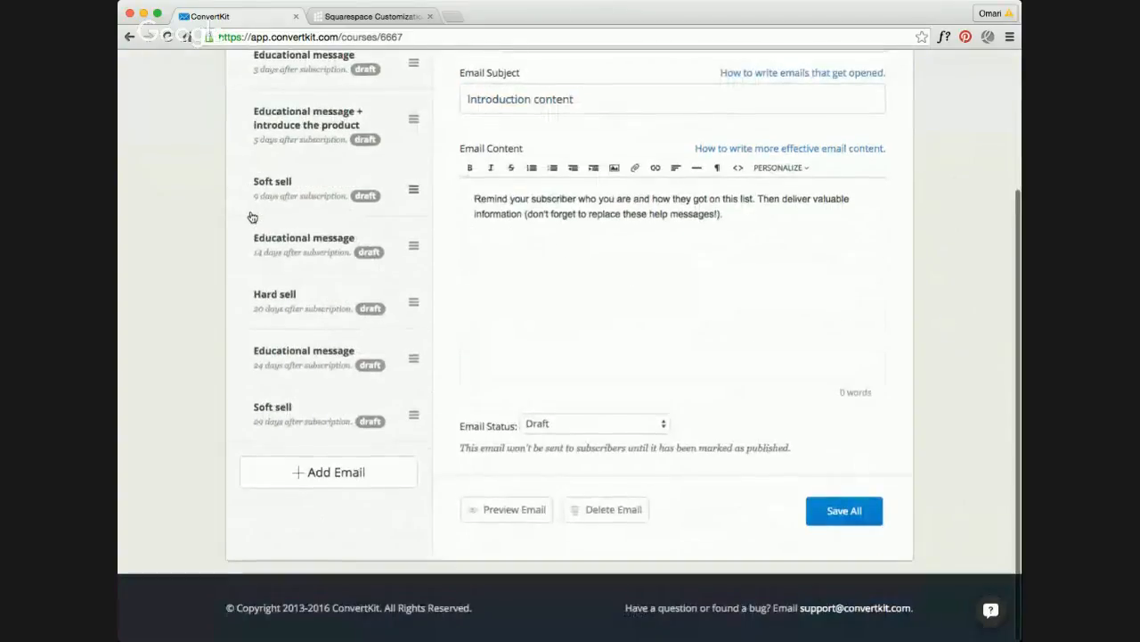
pyautogui.scroll(4, 253, 218)
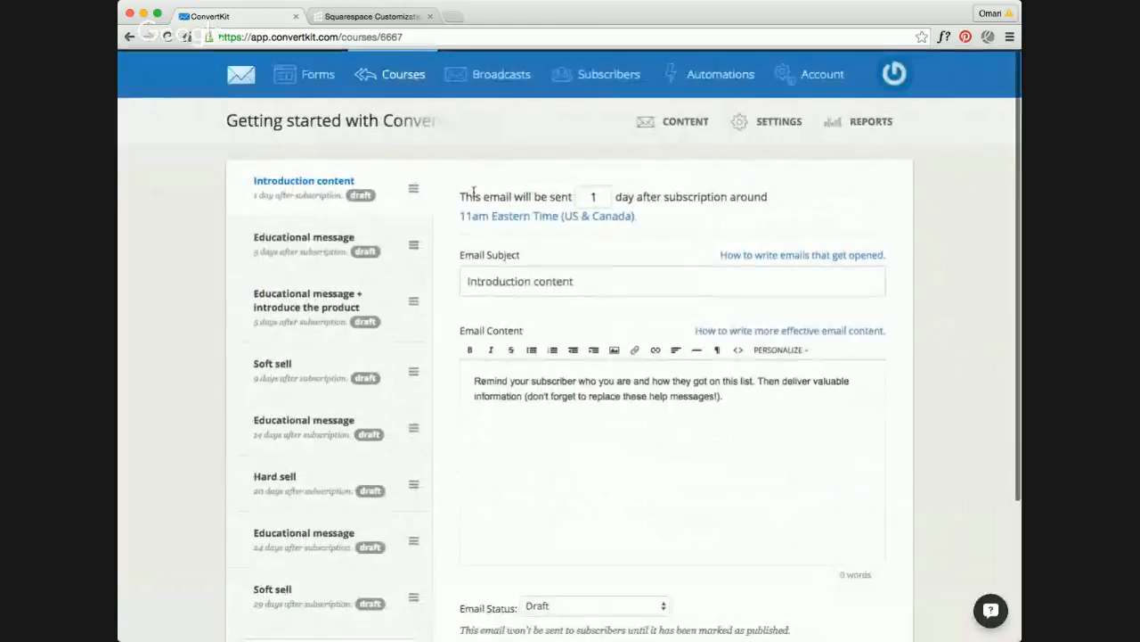